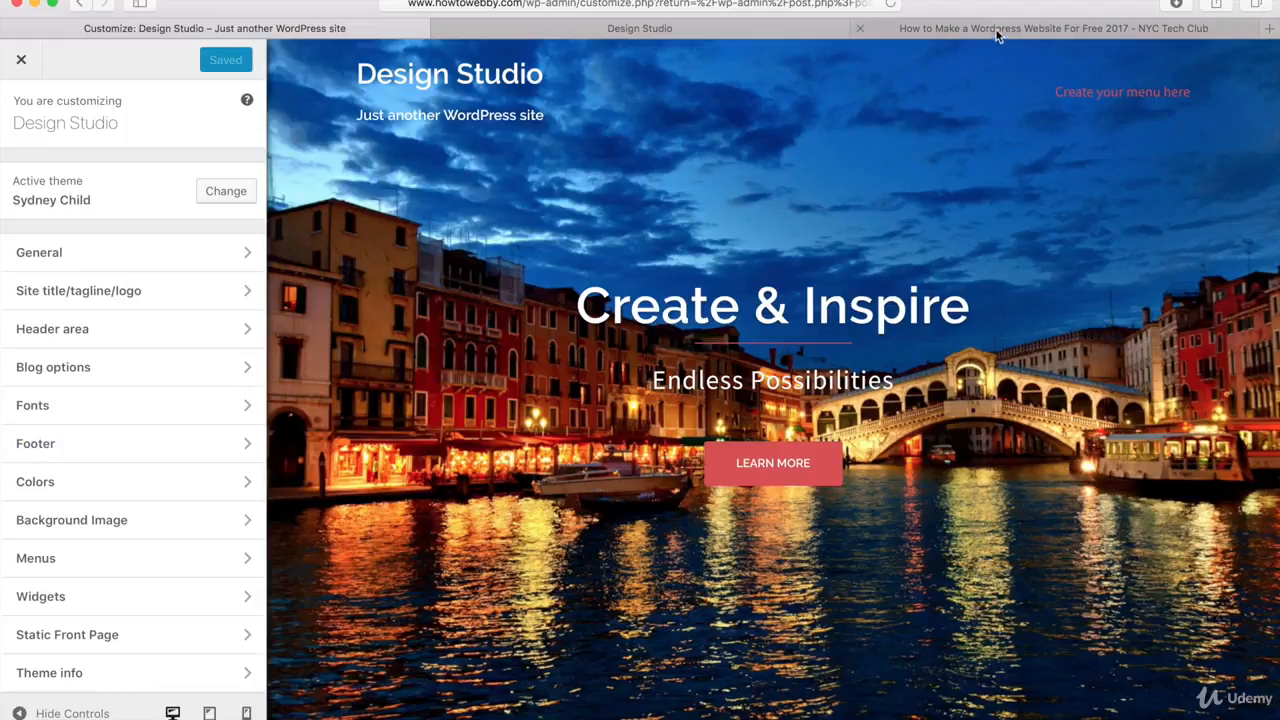
Switch to the NYC Tech Club tutorial article and read Step 14 on modifying the WordPress website's setting options.
click(1006, 27)
click(724, 5)
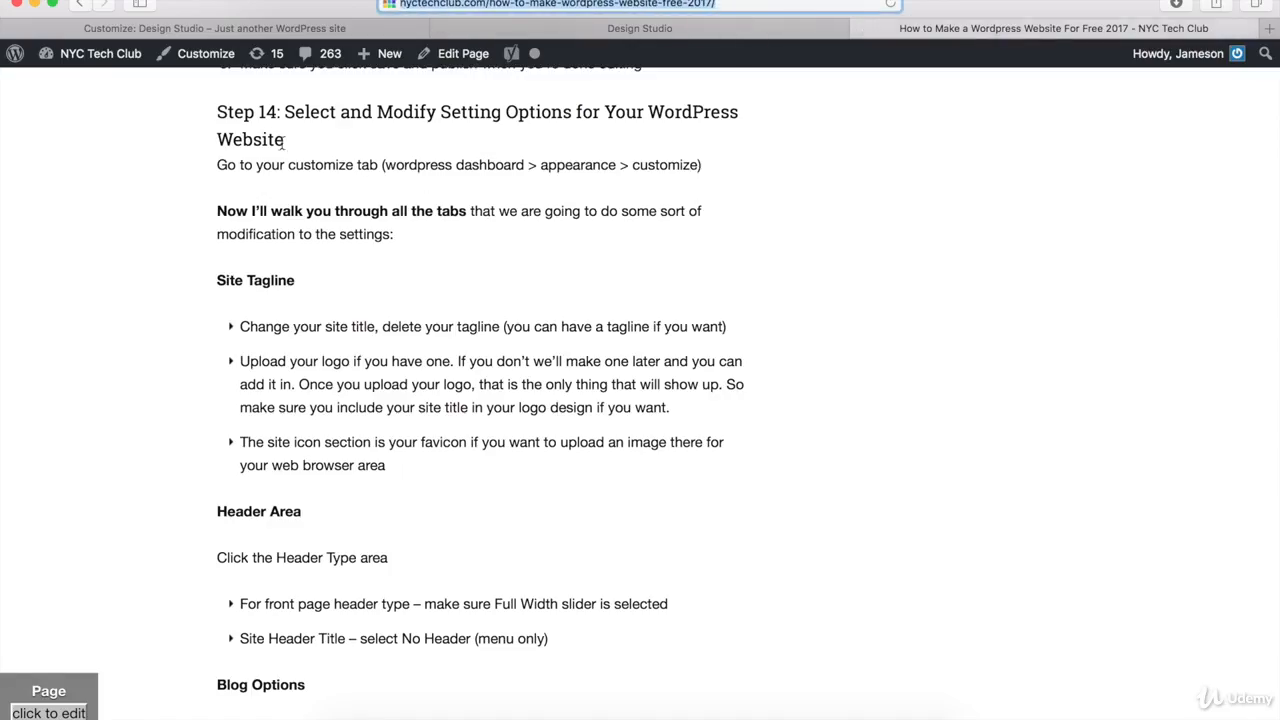
click(199, 114)
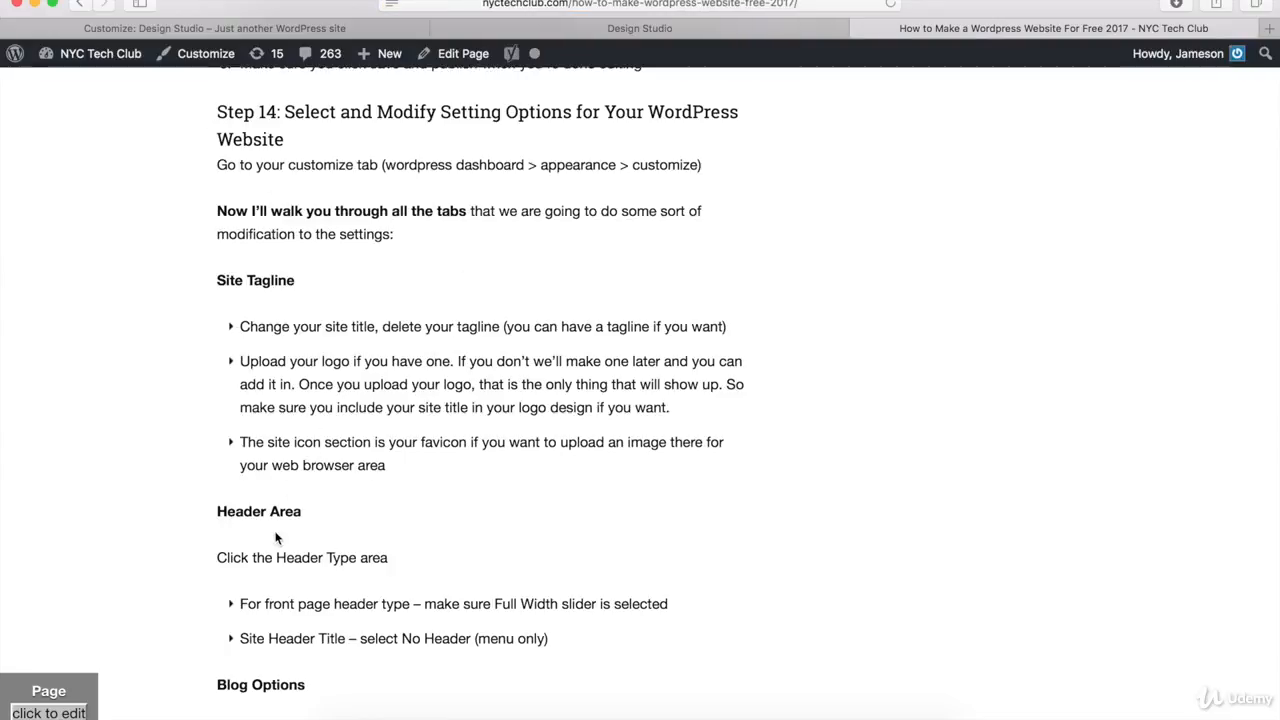
Return to the site customizer and check the page wrapper padding in the General settings.
click(160, 30)
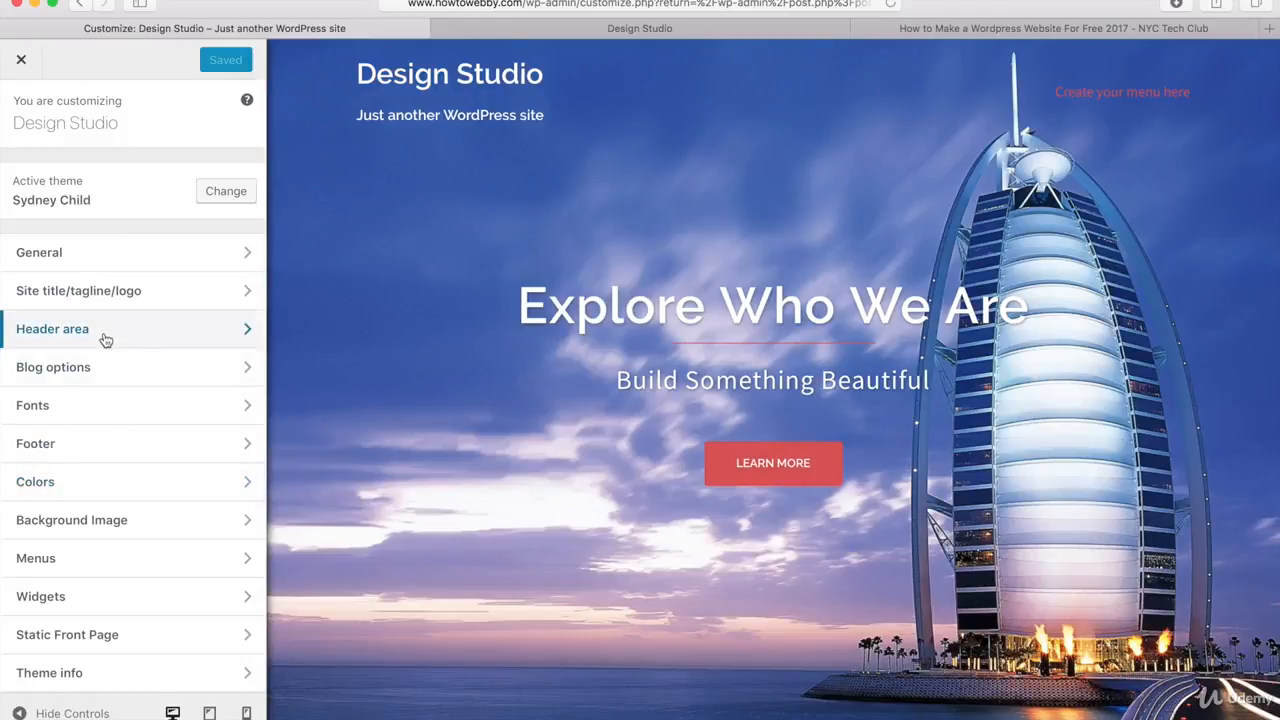
click(45, 259)
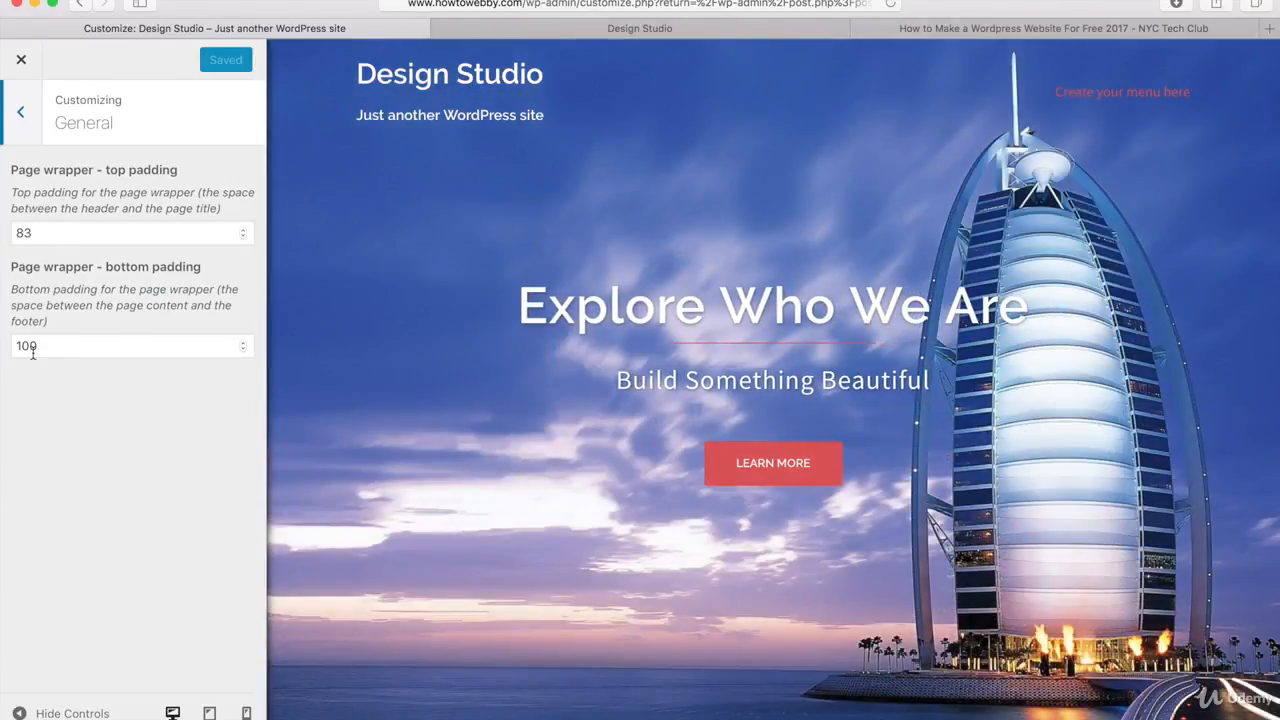
click(22, 116)
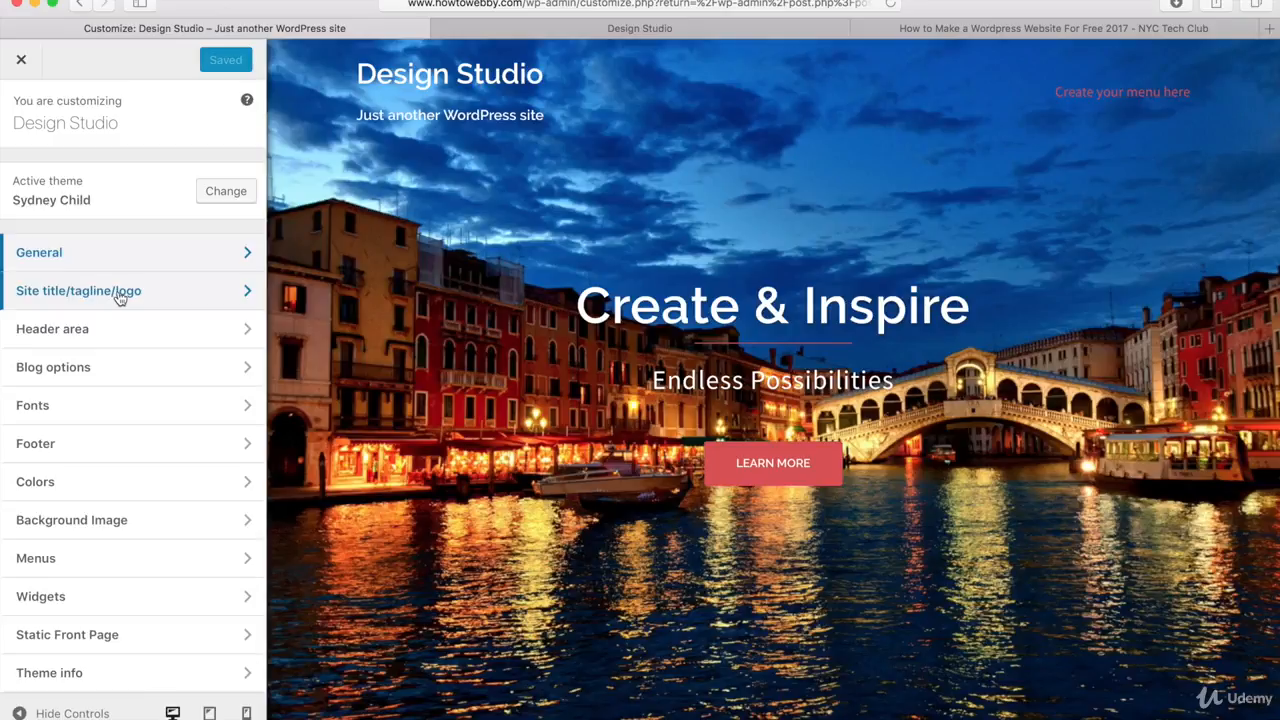
Remove the tagline "Just another WordPress site" from the site identity settings and publish the change.
click(119, 292)
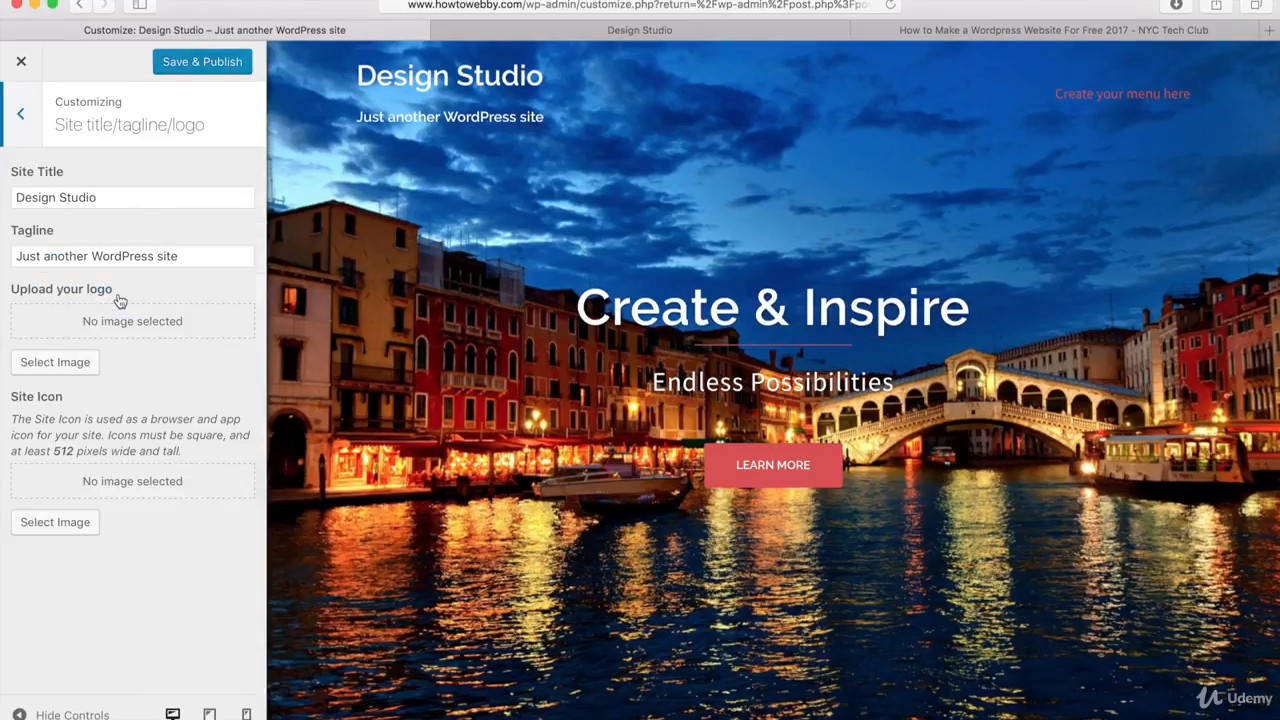
click(139, 194)
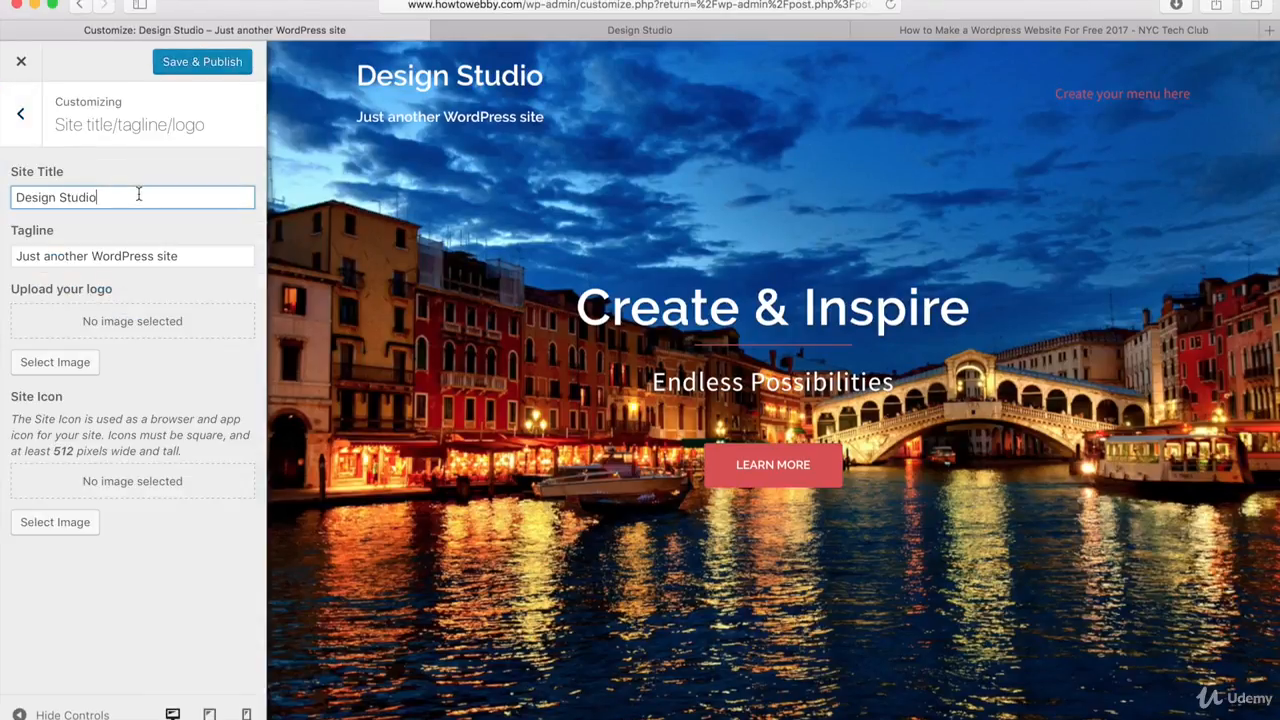
click(189, 256)
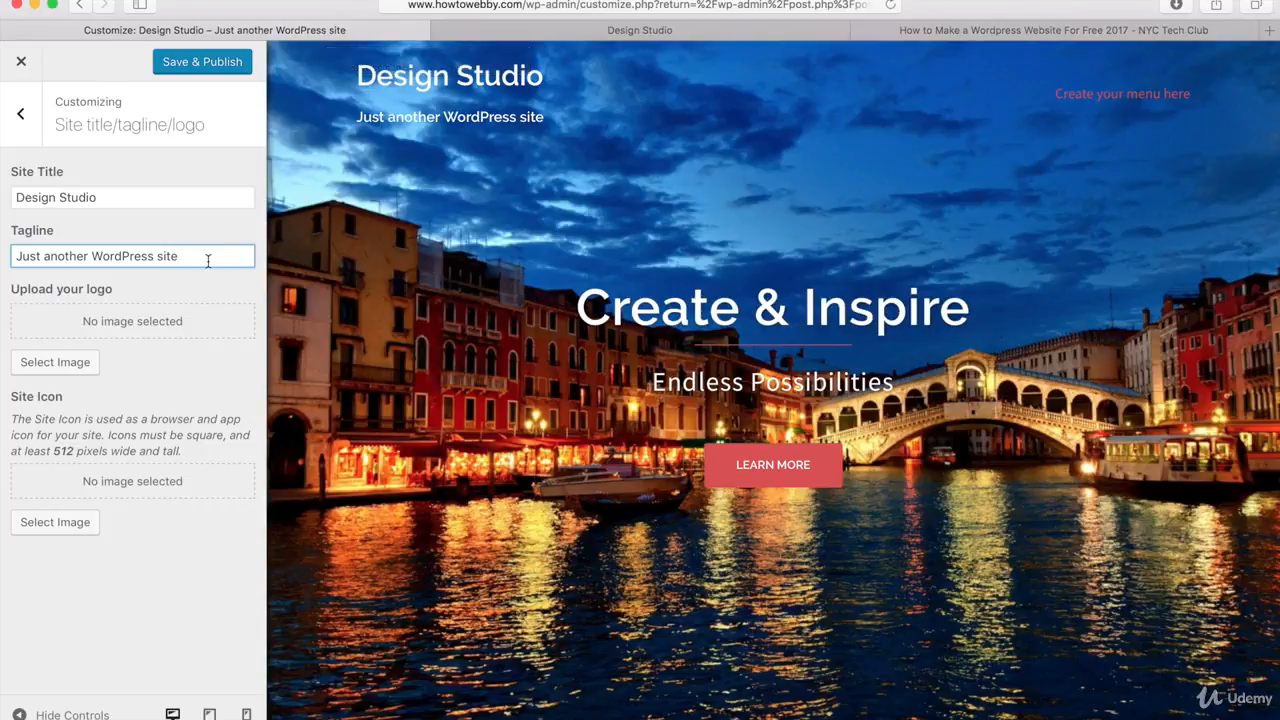
drag(208, 260, 12, 258)
key(BackSpace)
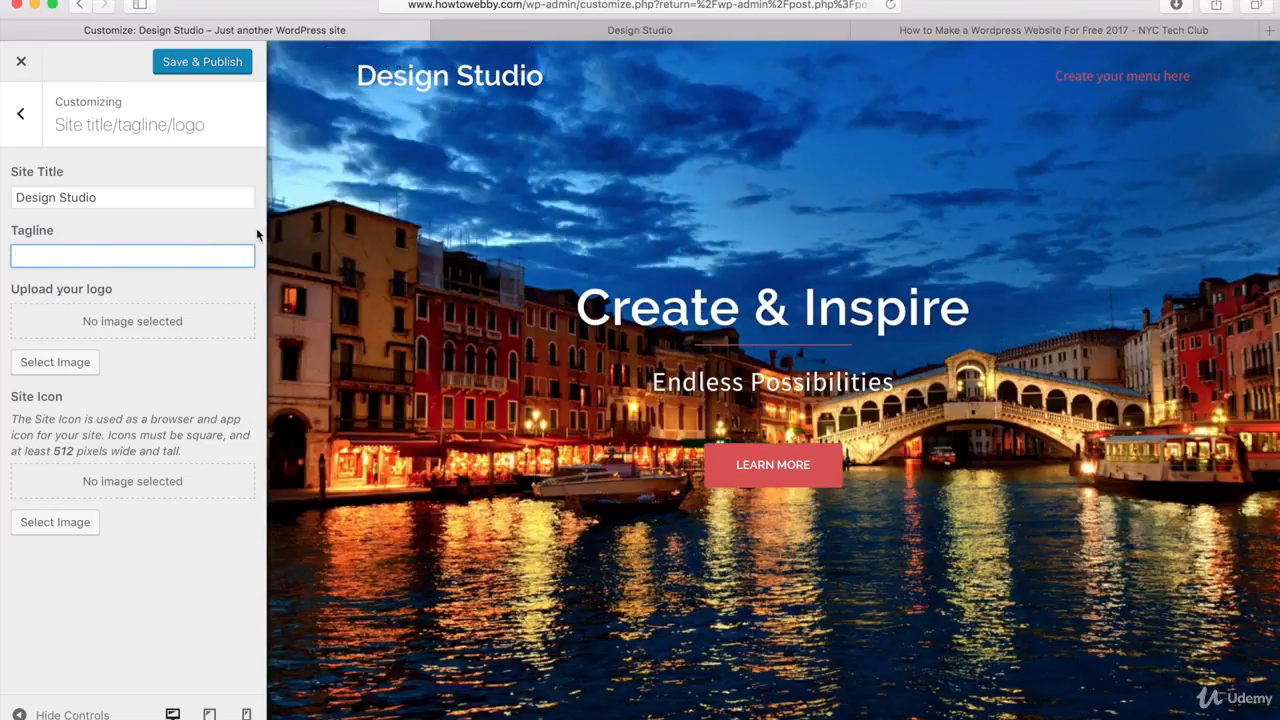
click(292, 228)
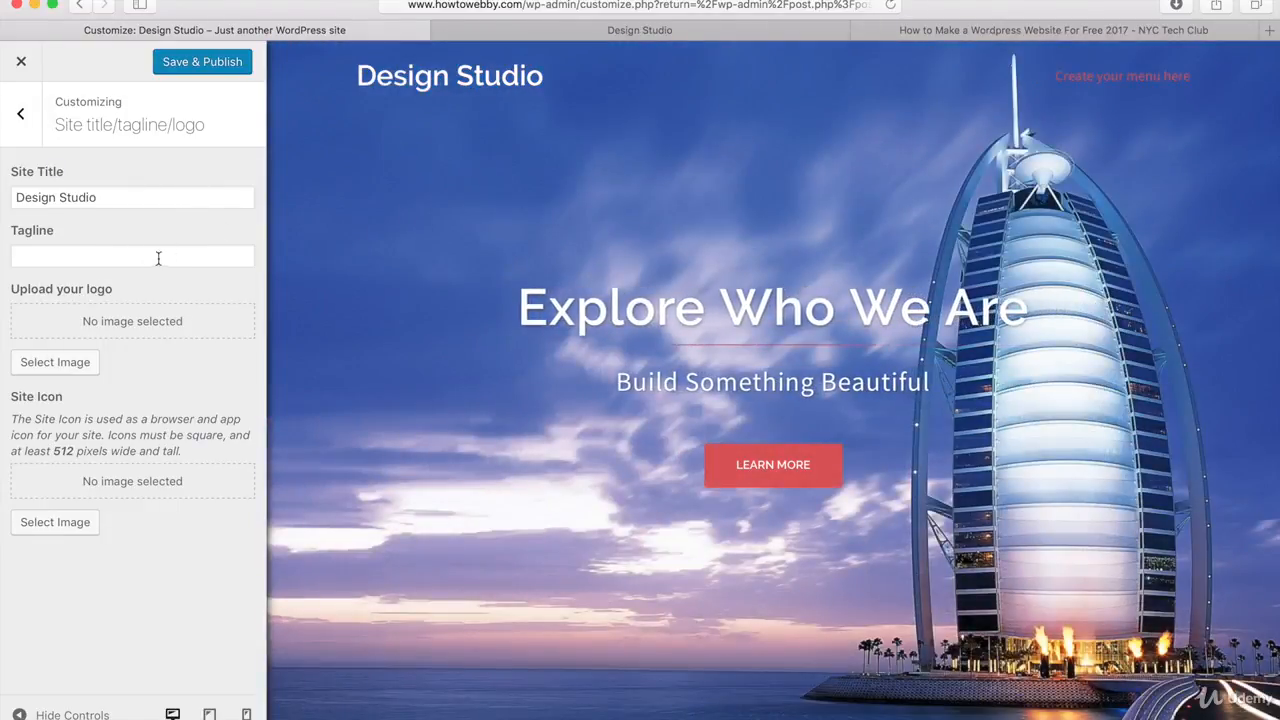
click(197, 63)
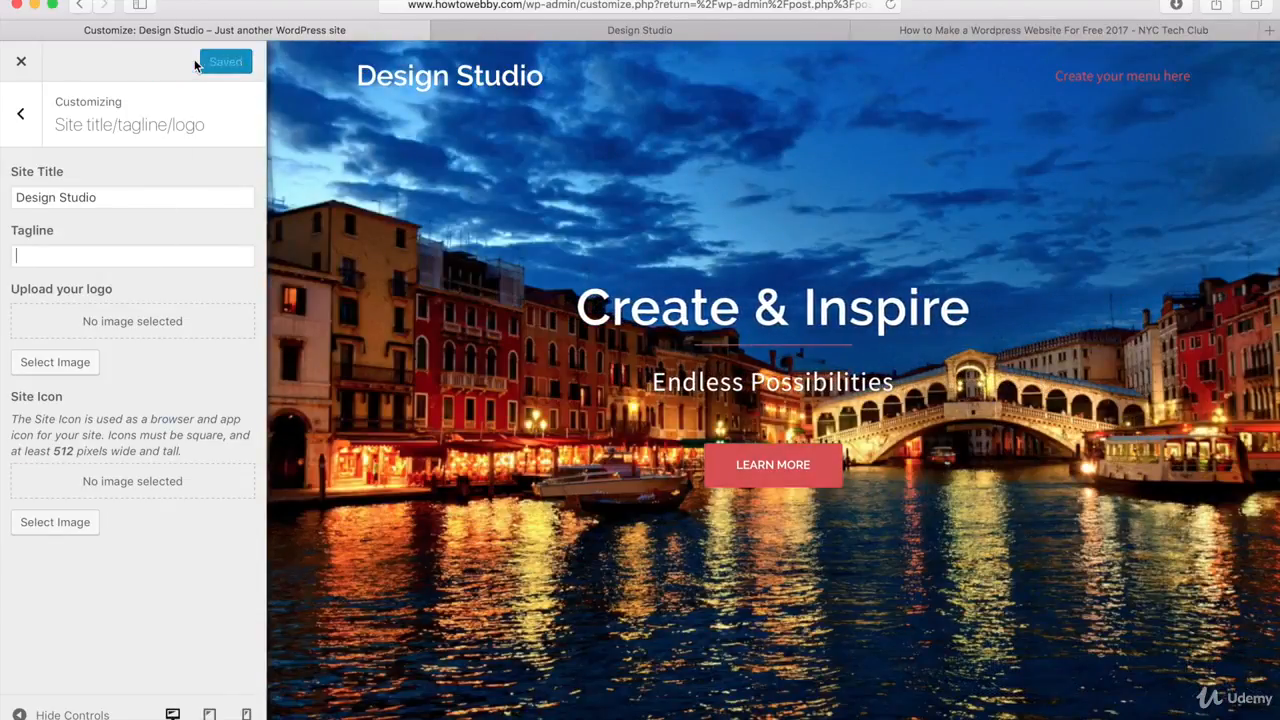
click(21, 118)
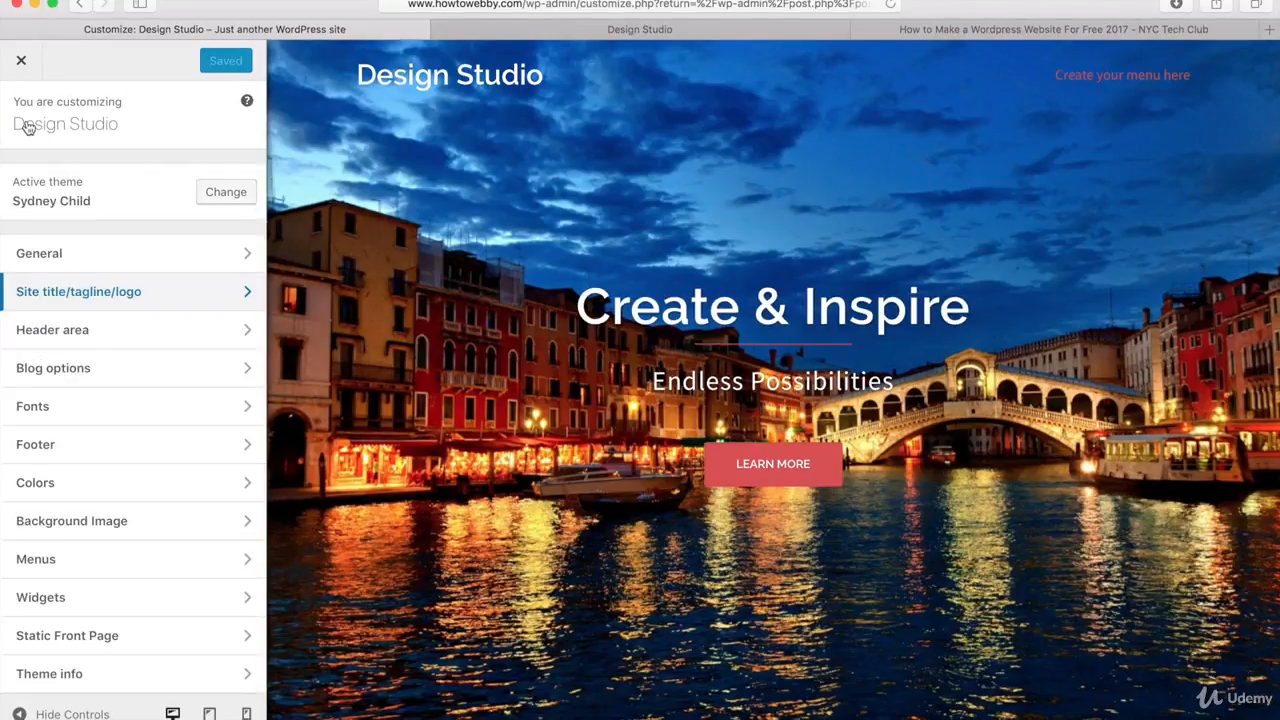
Open the header area's menu style settings and examine the sticky menu across the finished Design Studio demo home page.
click(60, 337)
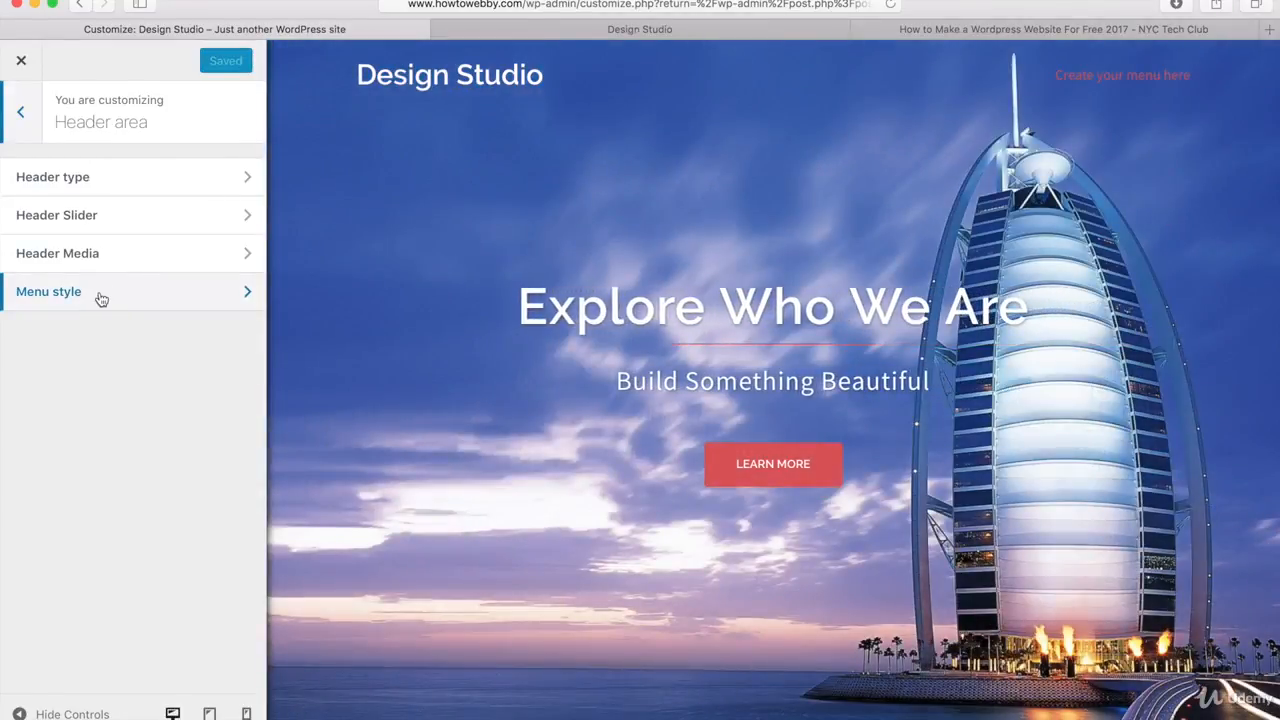
click(101, 299)
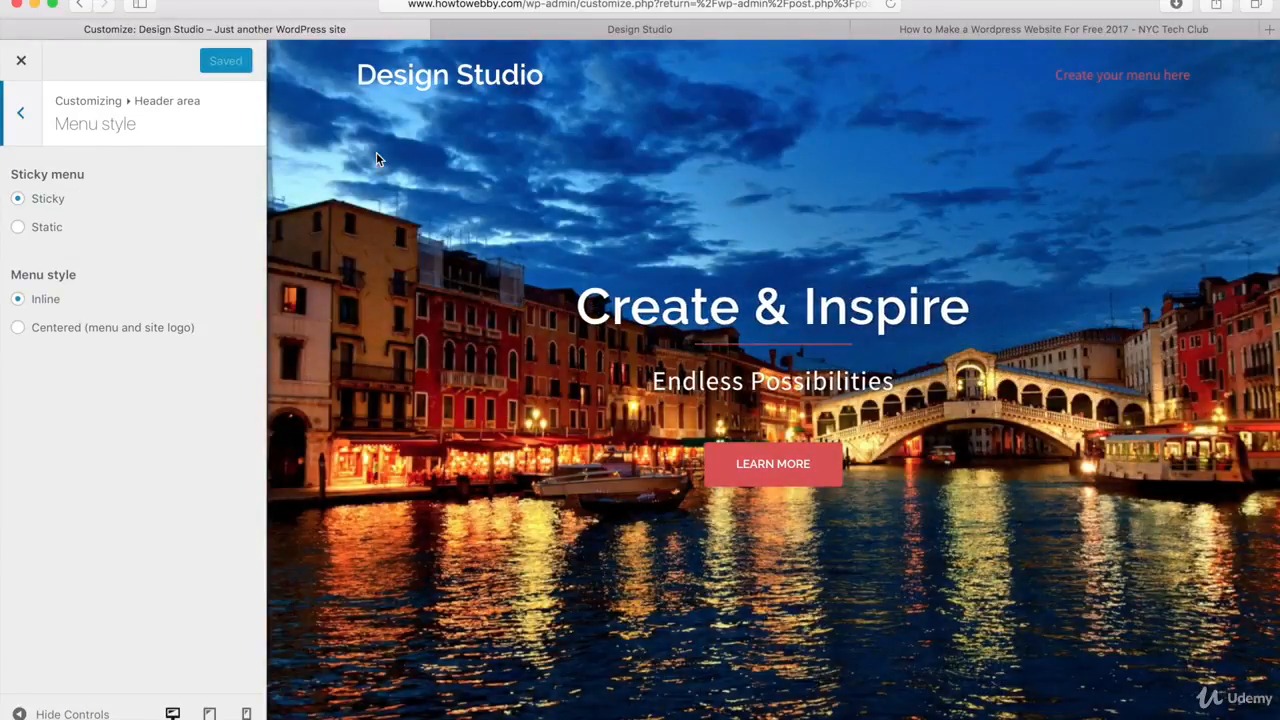
click(647, 28)
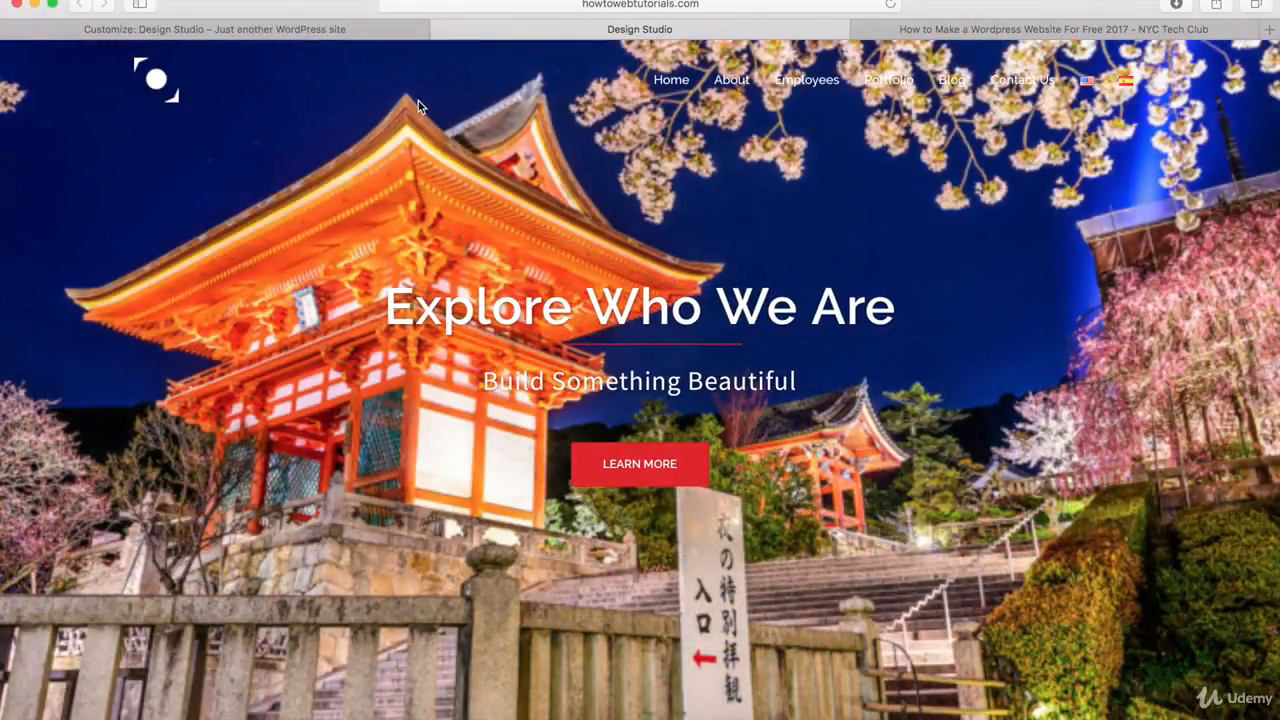
scroll(420, 107, down, 5)
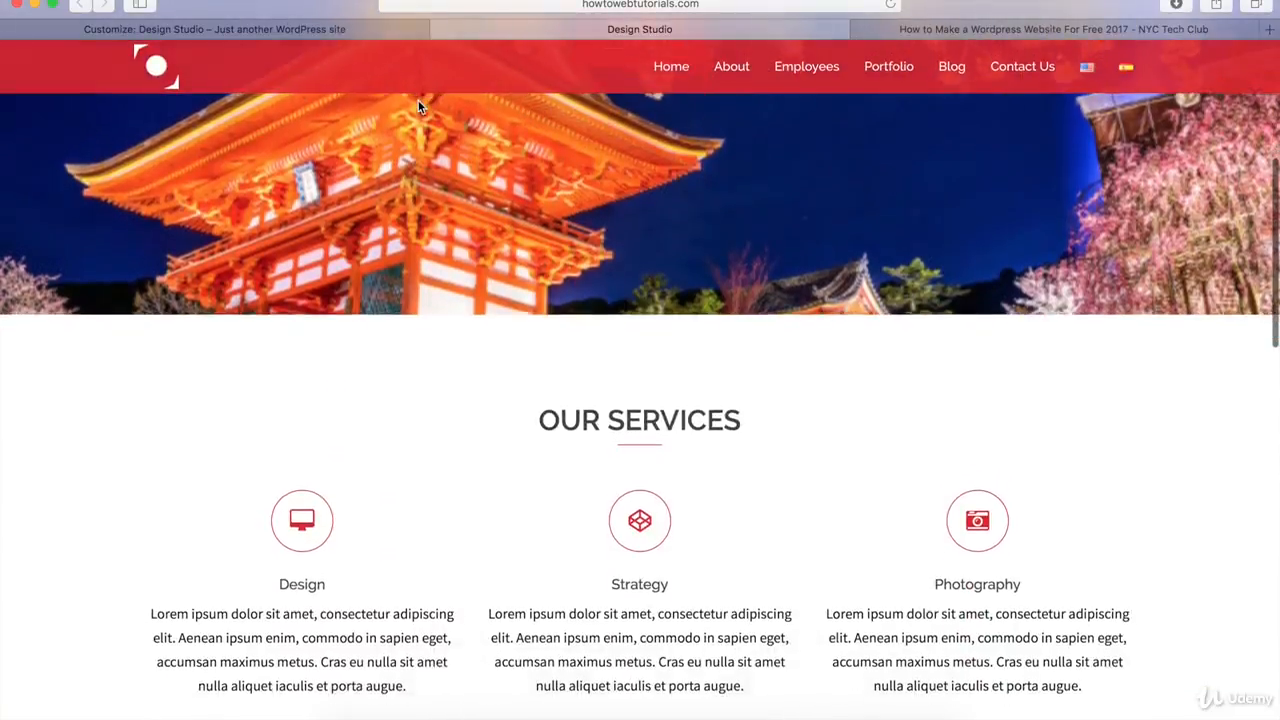
scroll(420, 107, down, 3)
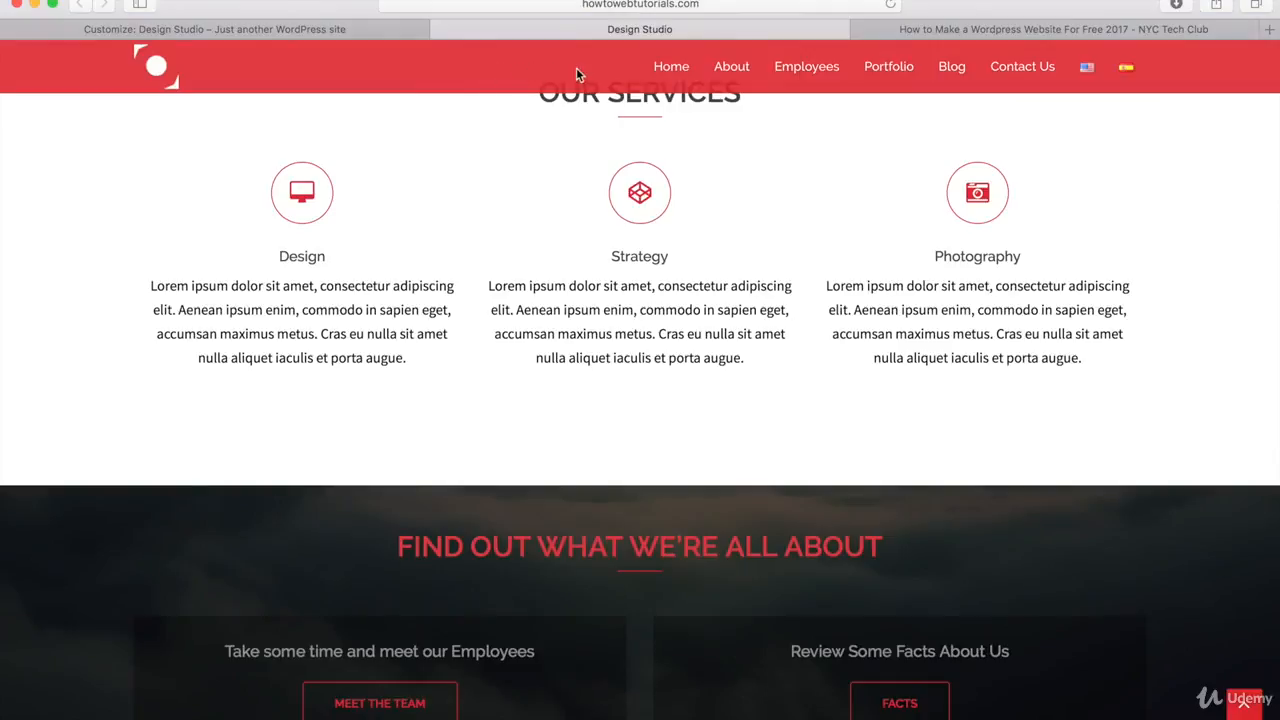
scroll(473, 193, down, 5)
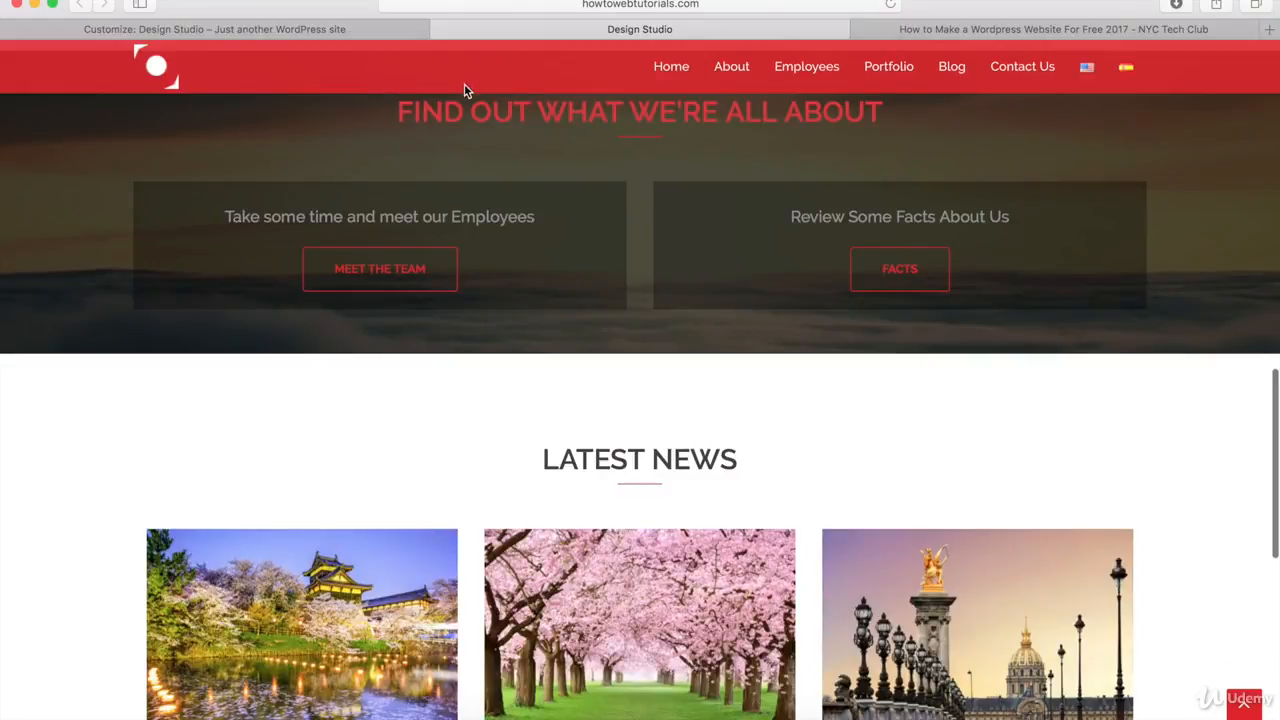
scroll(502, 75, down, 1)
scroll(502, 75, down, 5)
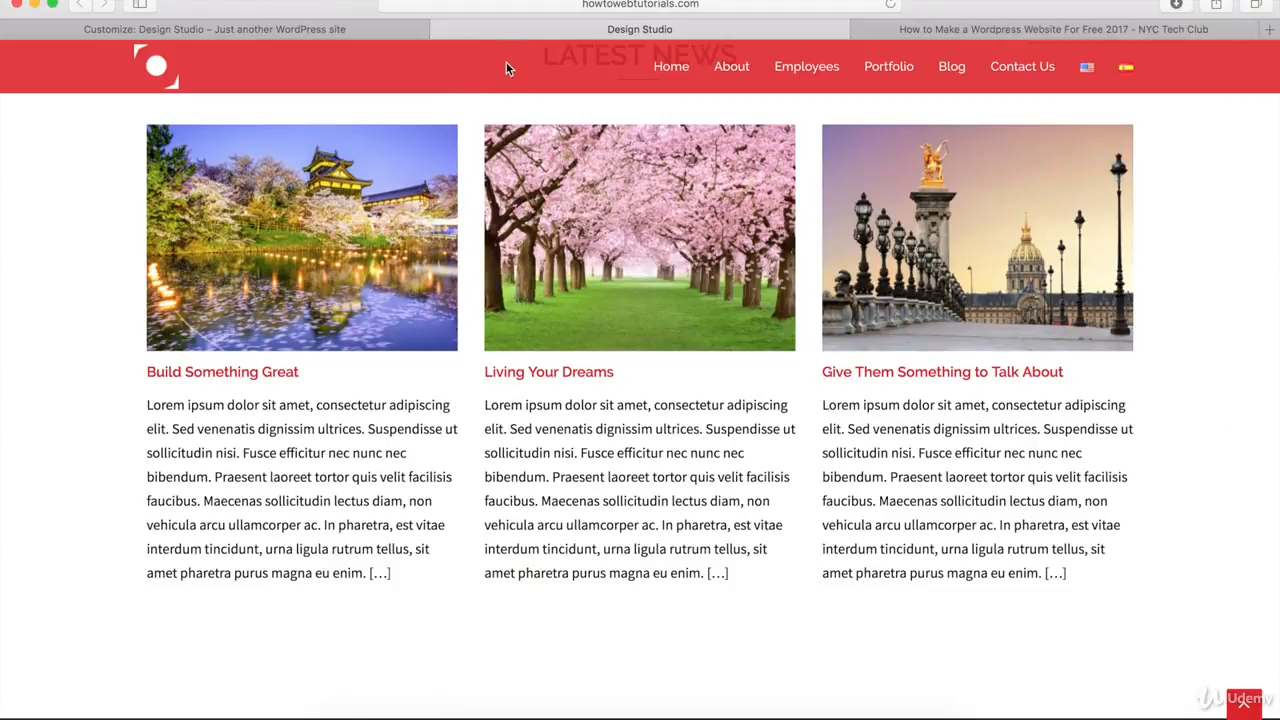
Back in the customizer, try the Centered menu style, restore Inline, and save the header settings.
click(290, 30)
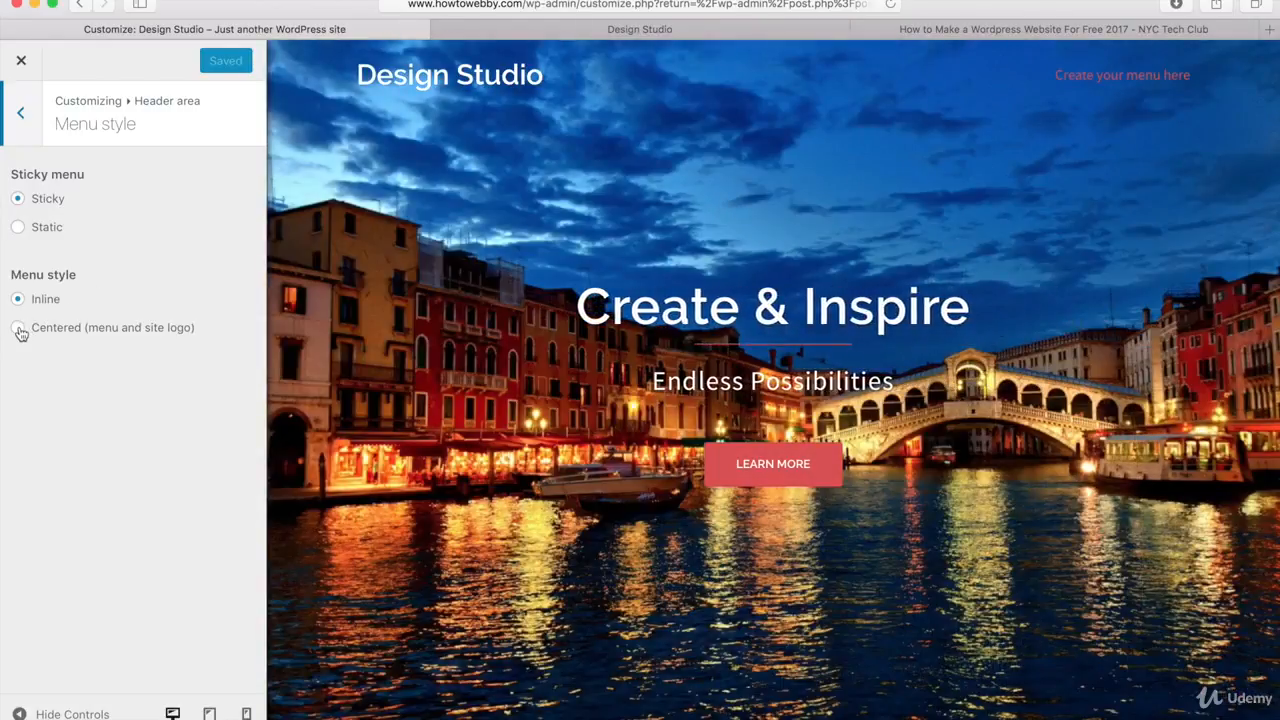
click(18, 328)
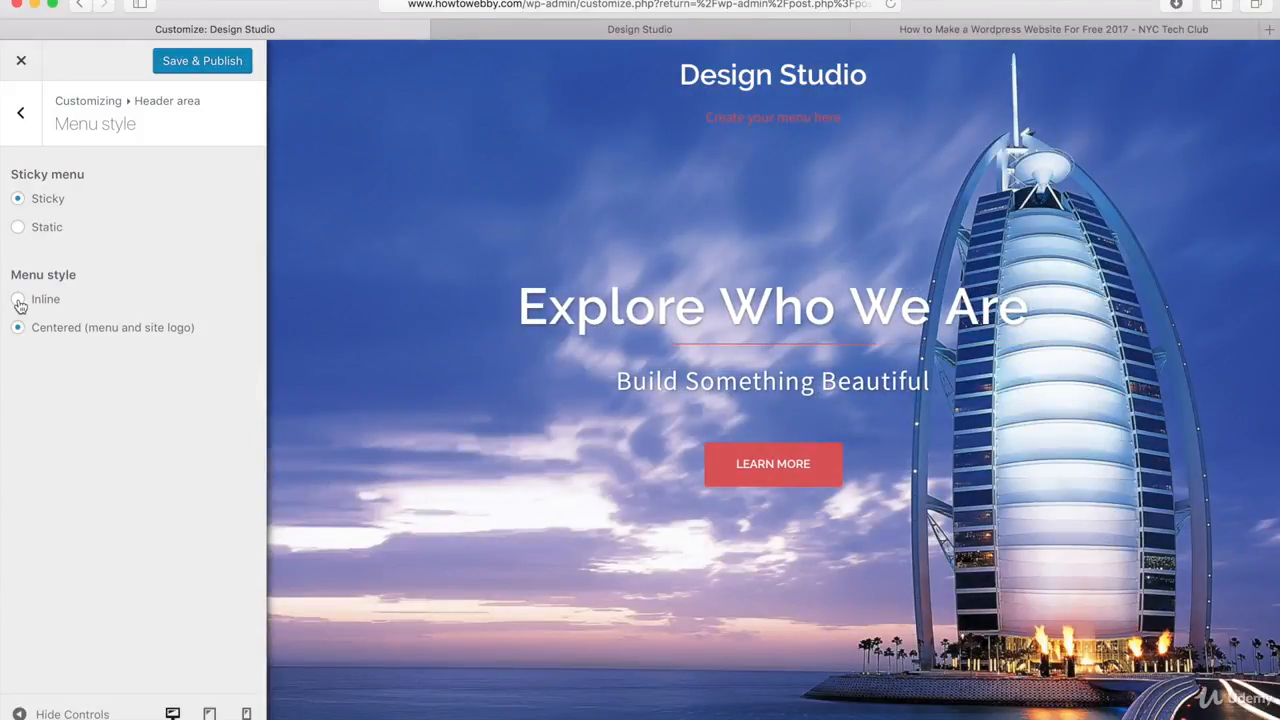
click(19, 302)
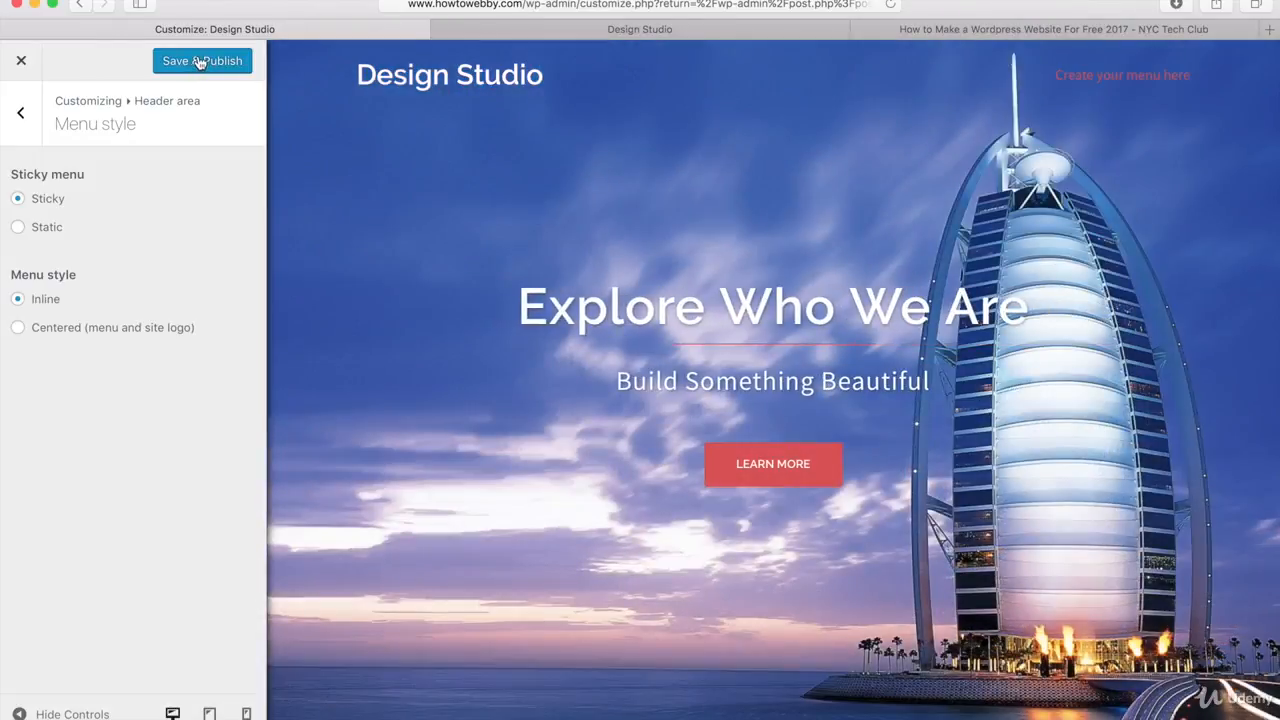
click(23, 116)
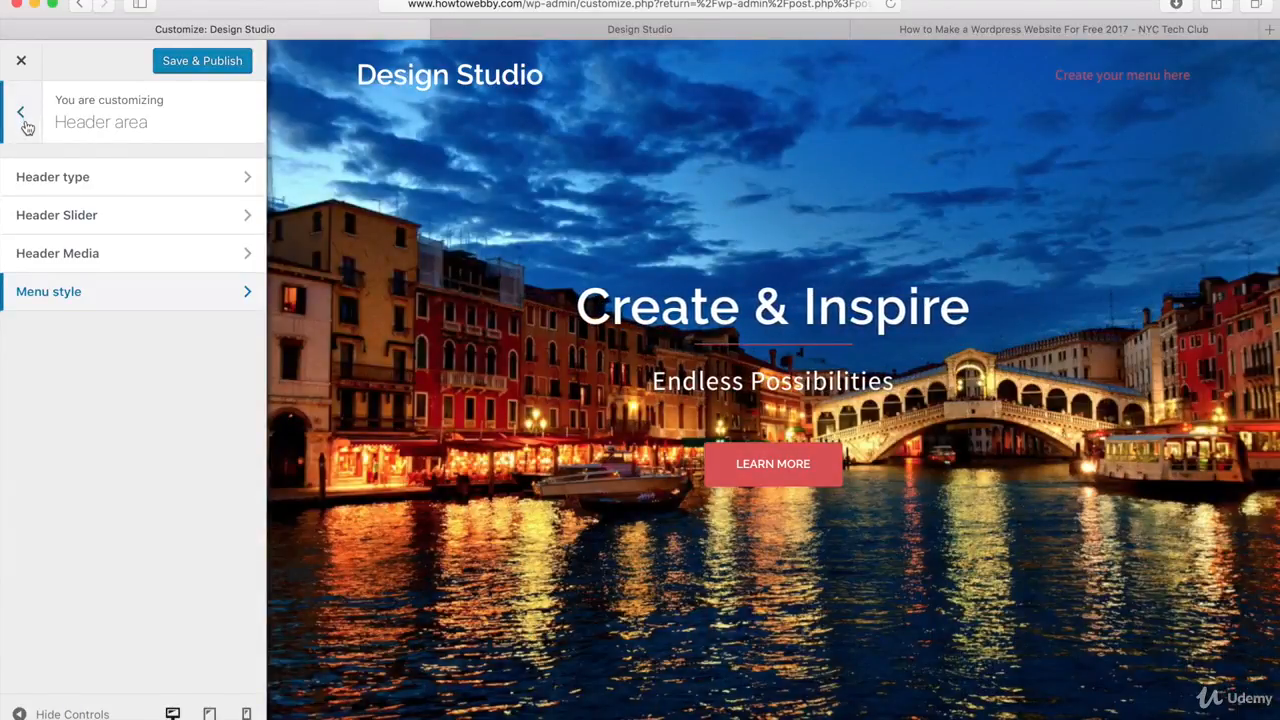
click(21, 115)
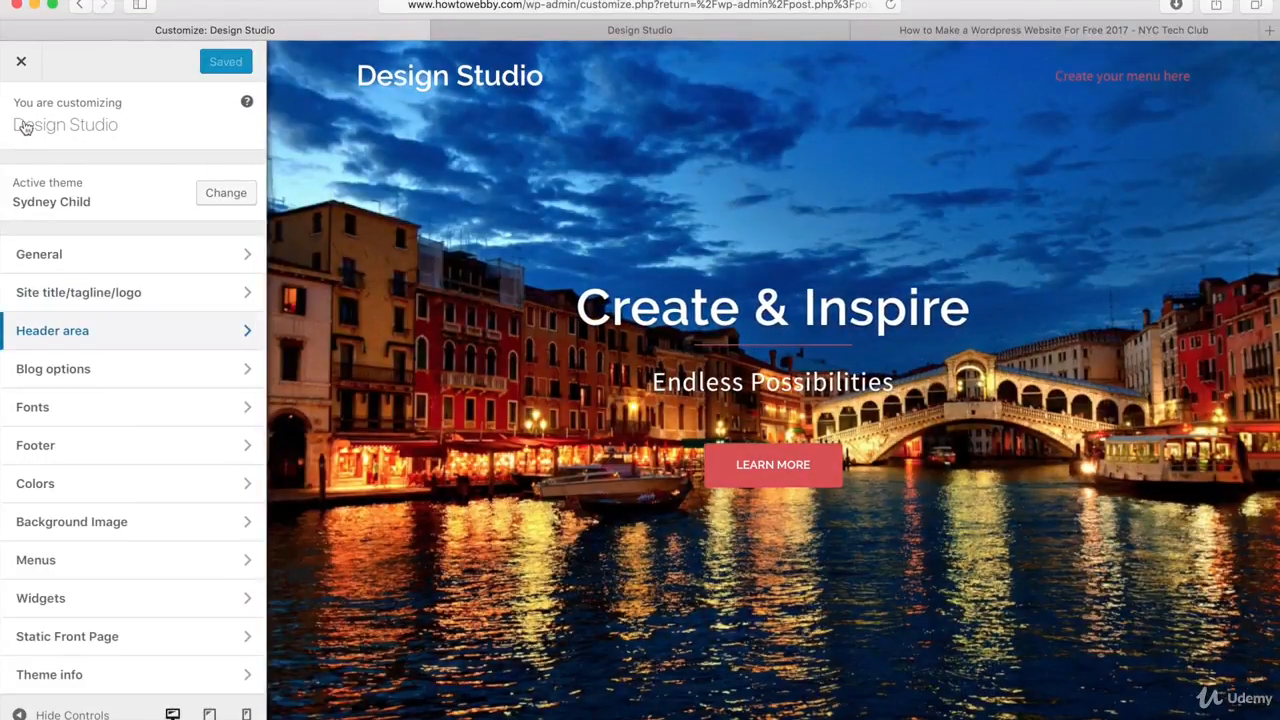
Set the excerpt length in the blog options to 30 words and publish the change.
click(41, 372)
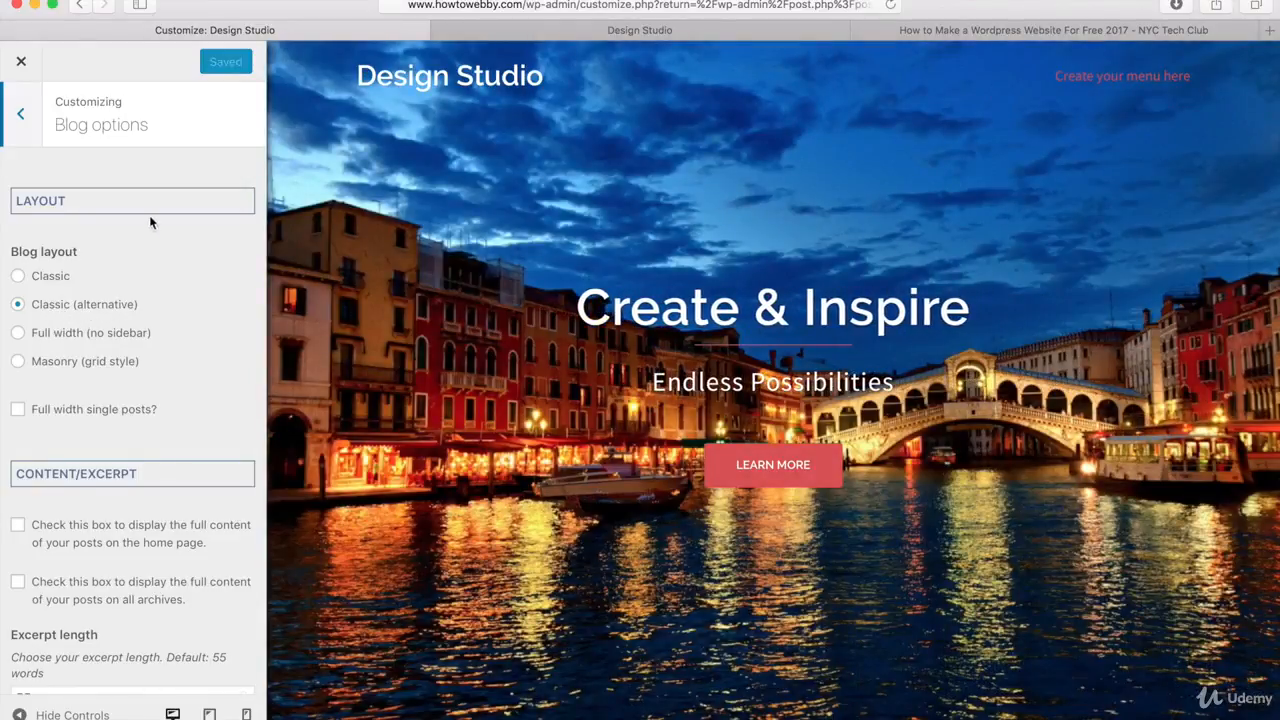
scroll(89, 349, down, 5)
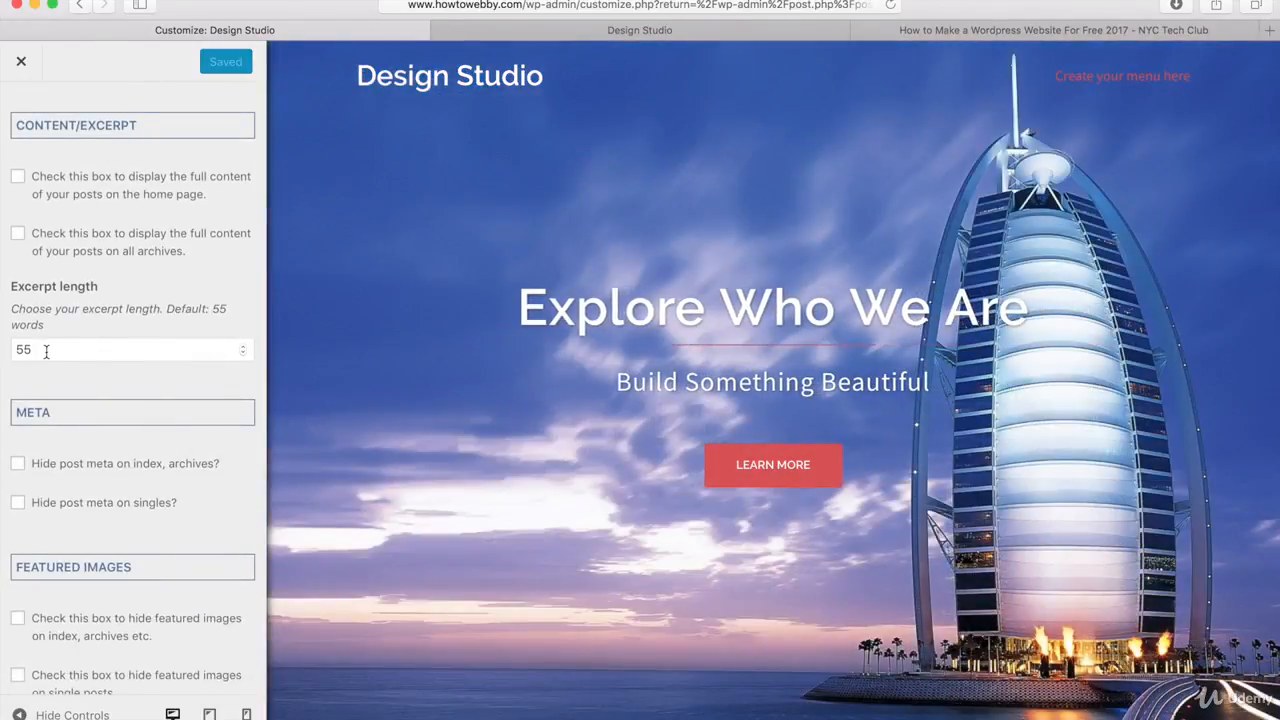
drag(42, 350, 15, 348)
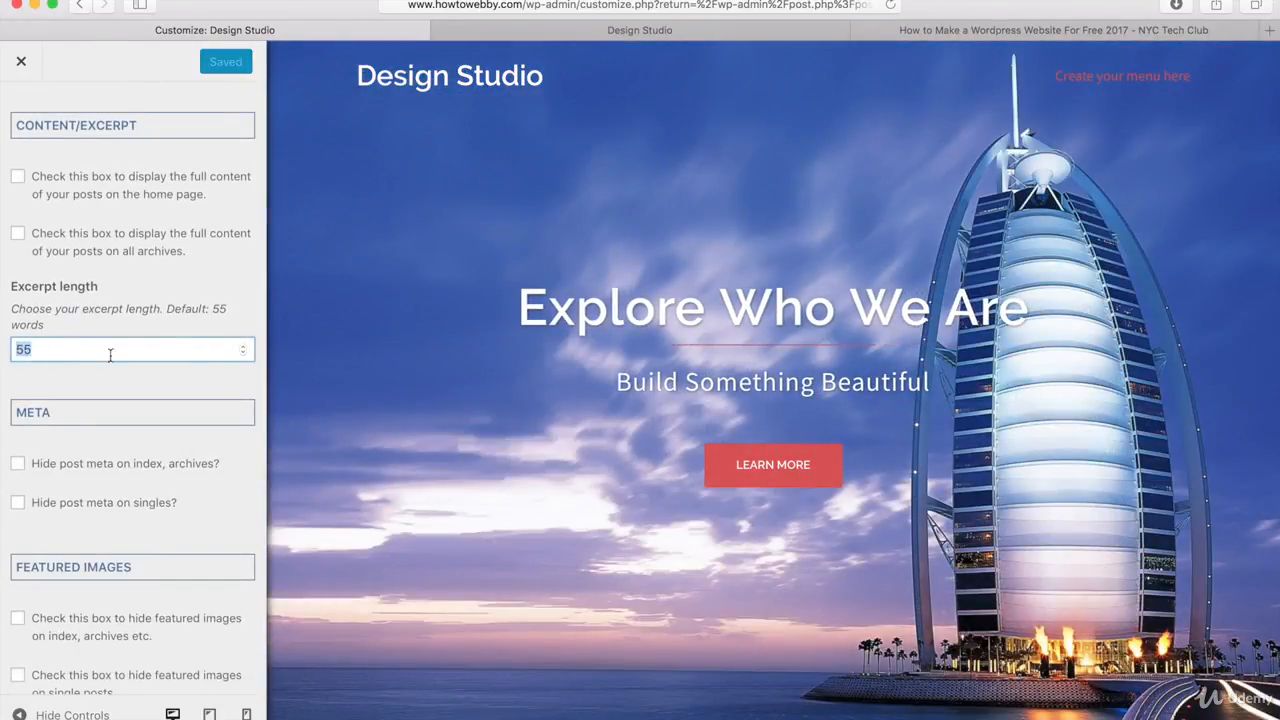
text(30)
click(183, 384)
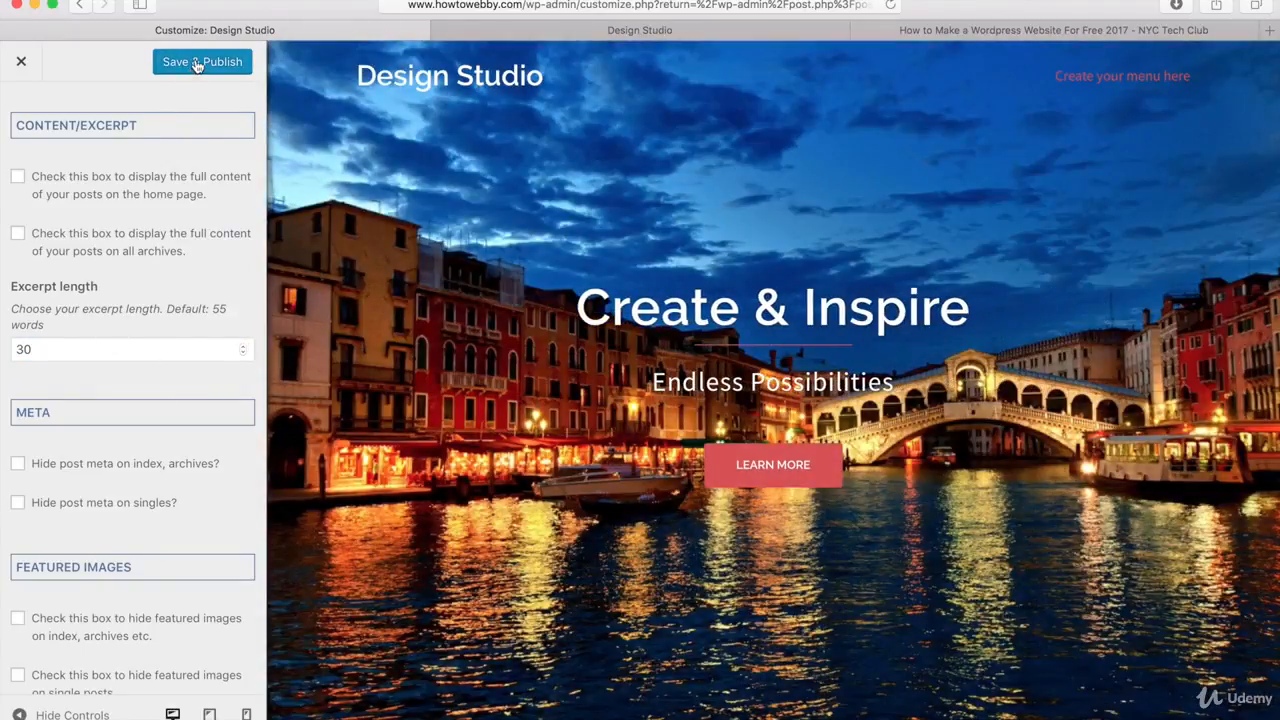
click(197, 63)
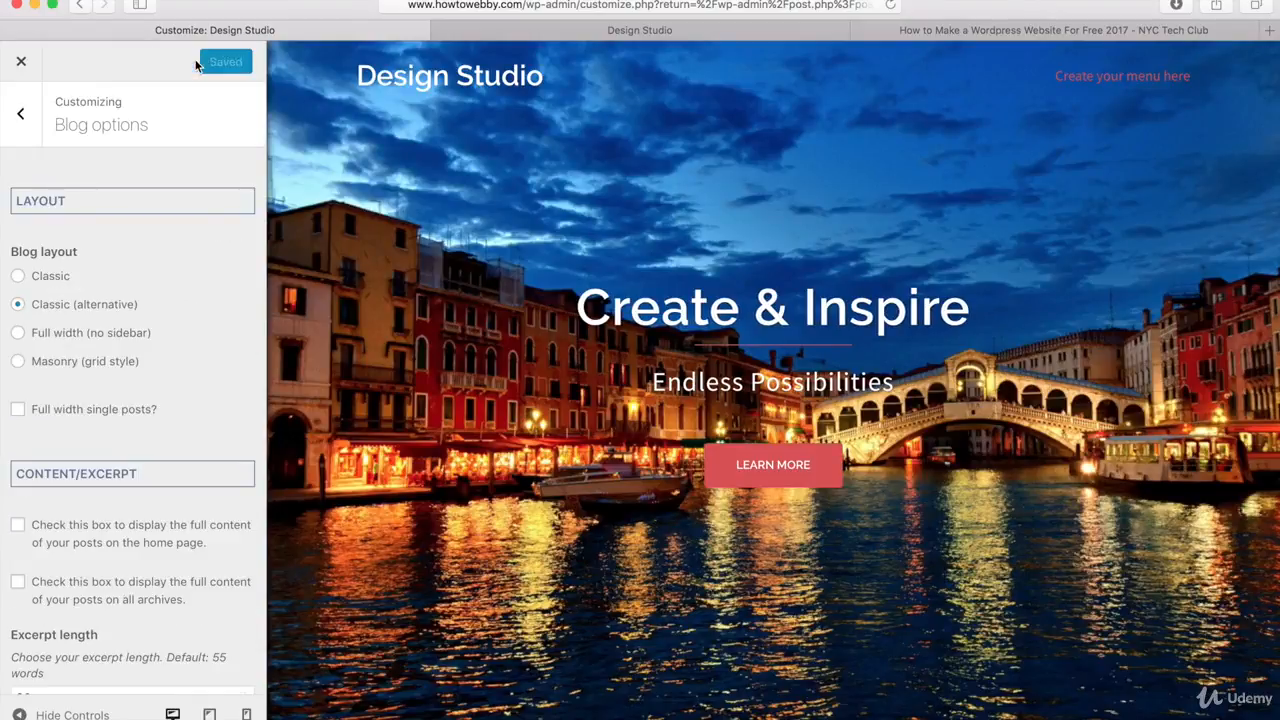
click(22, 115)
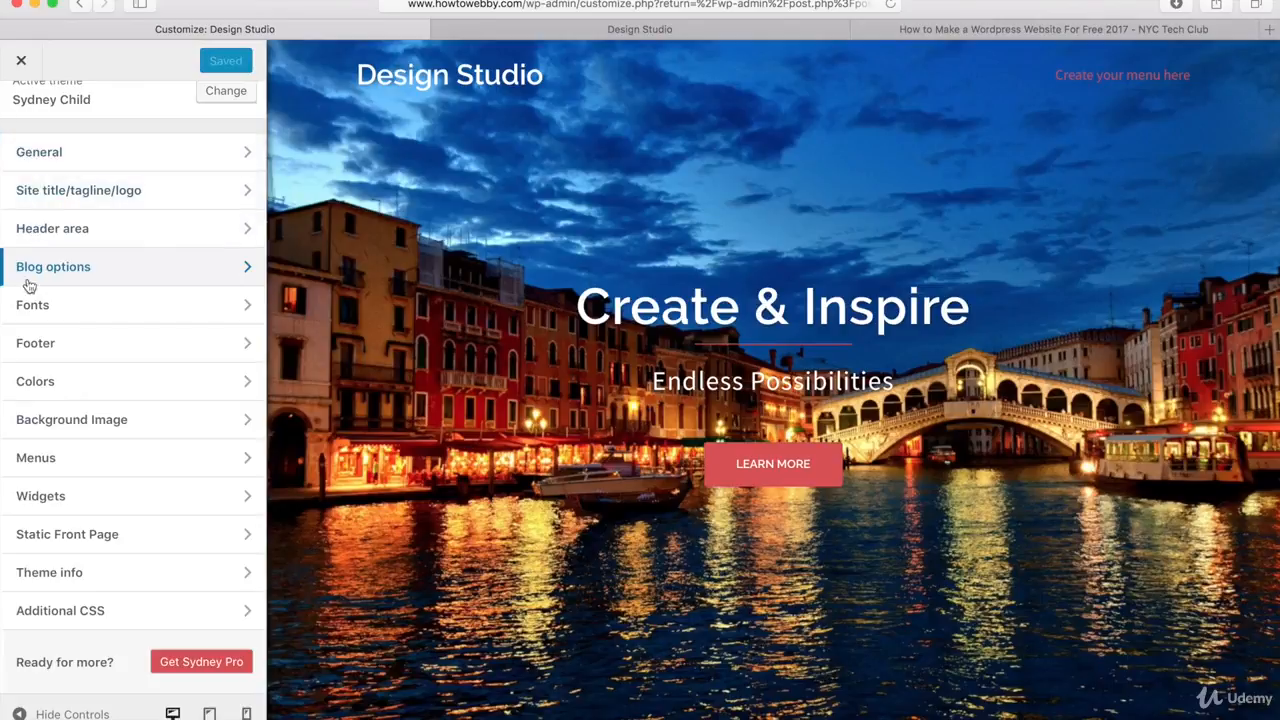
Open the Fonts settings and review the font families and font sizes, including the body font size.
click(31, 309)
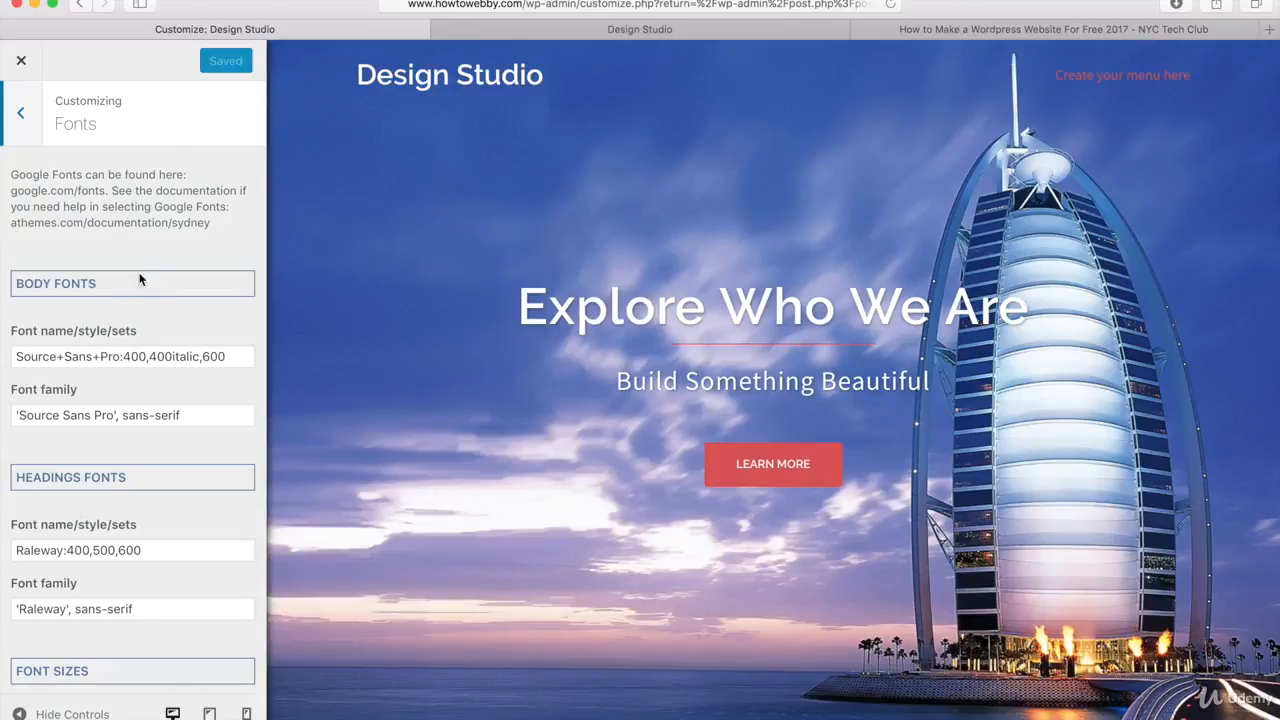
scroll(150, 256, down, 10)
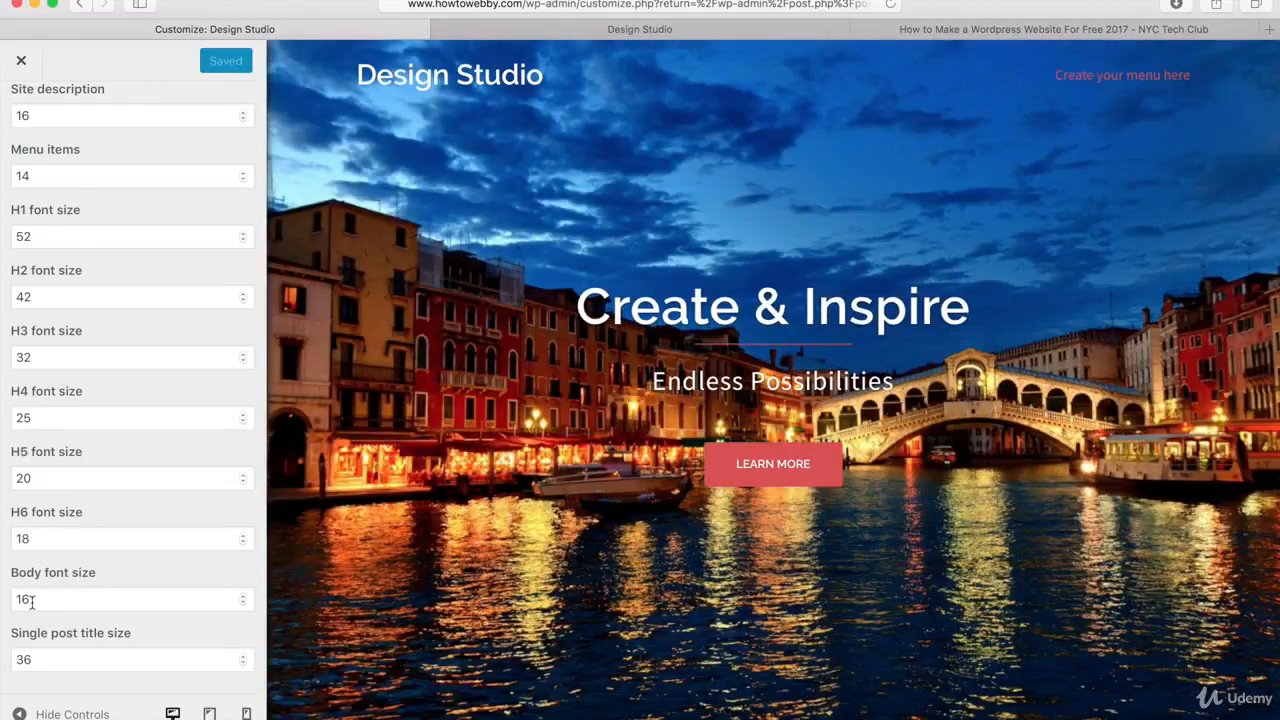
drag(33, 600, 18, 598)
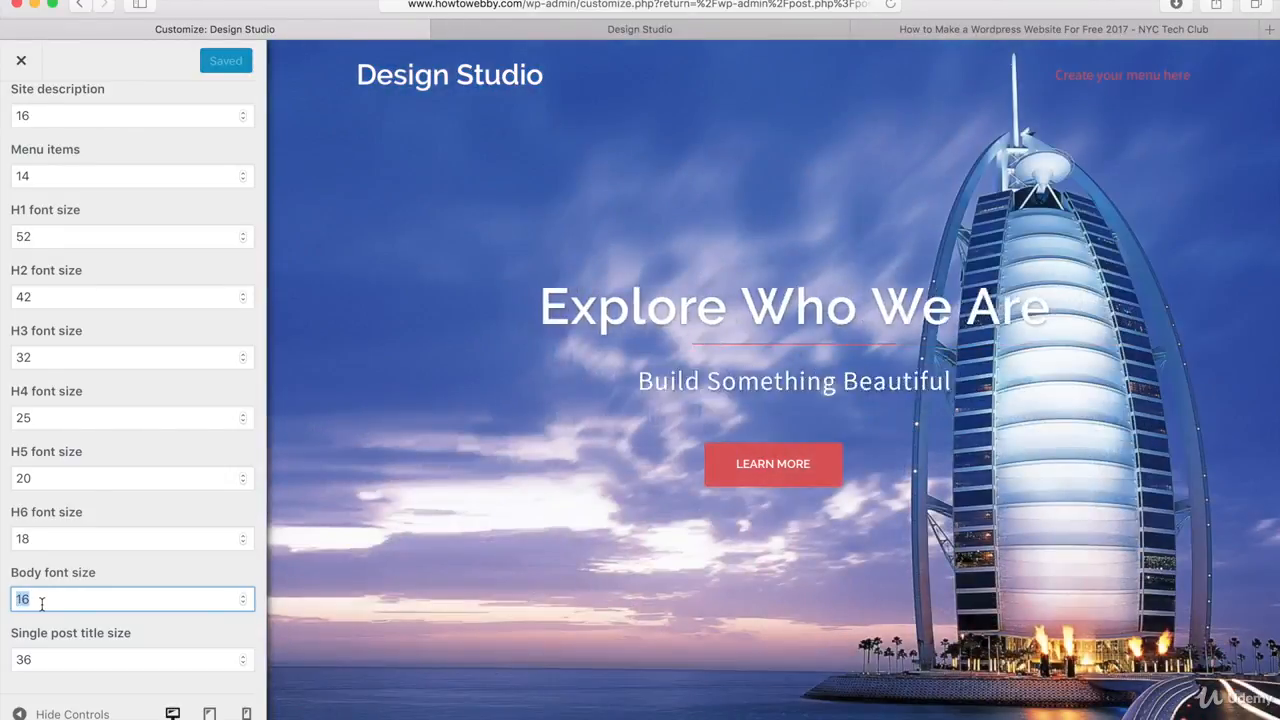
click(37, 597)
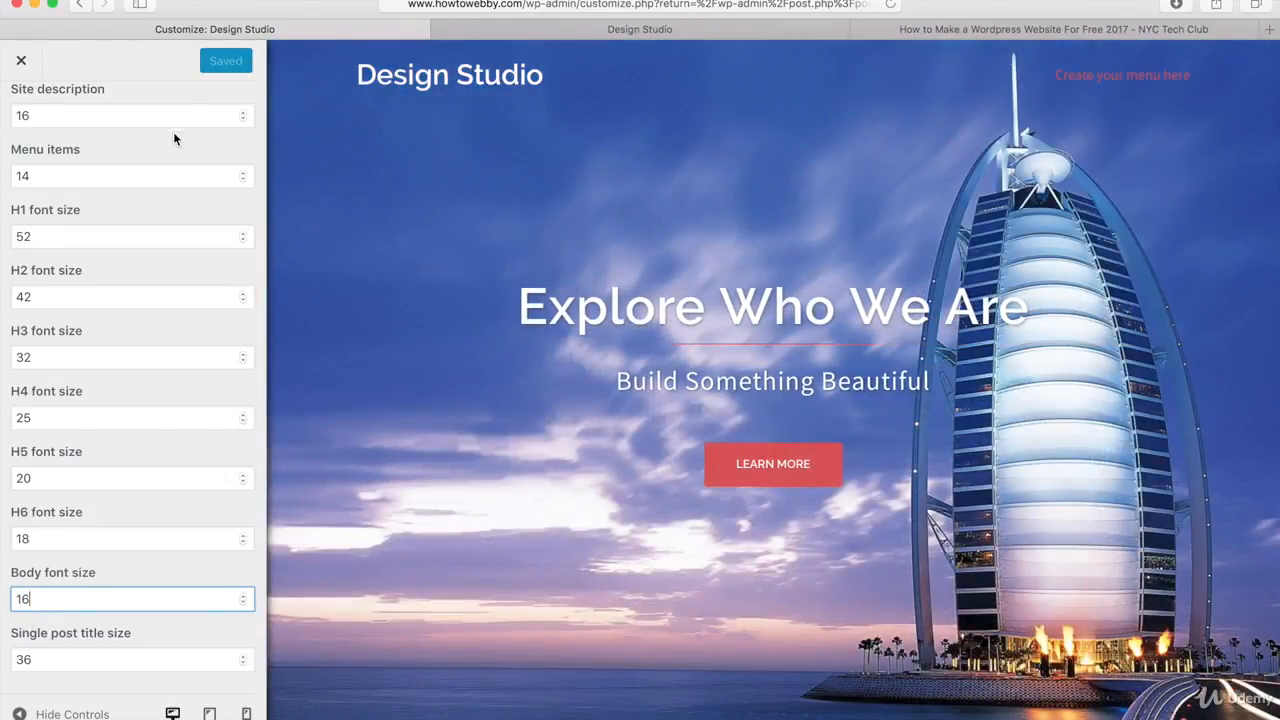
scroll(174, 171, up, 10)
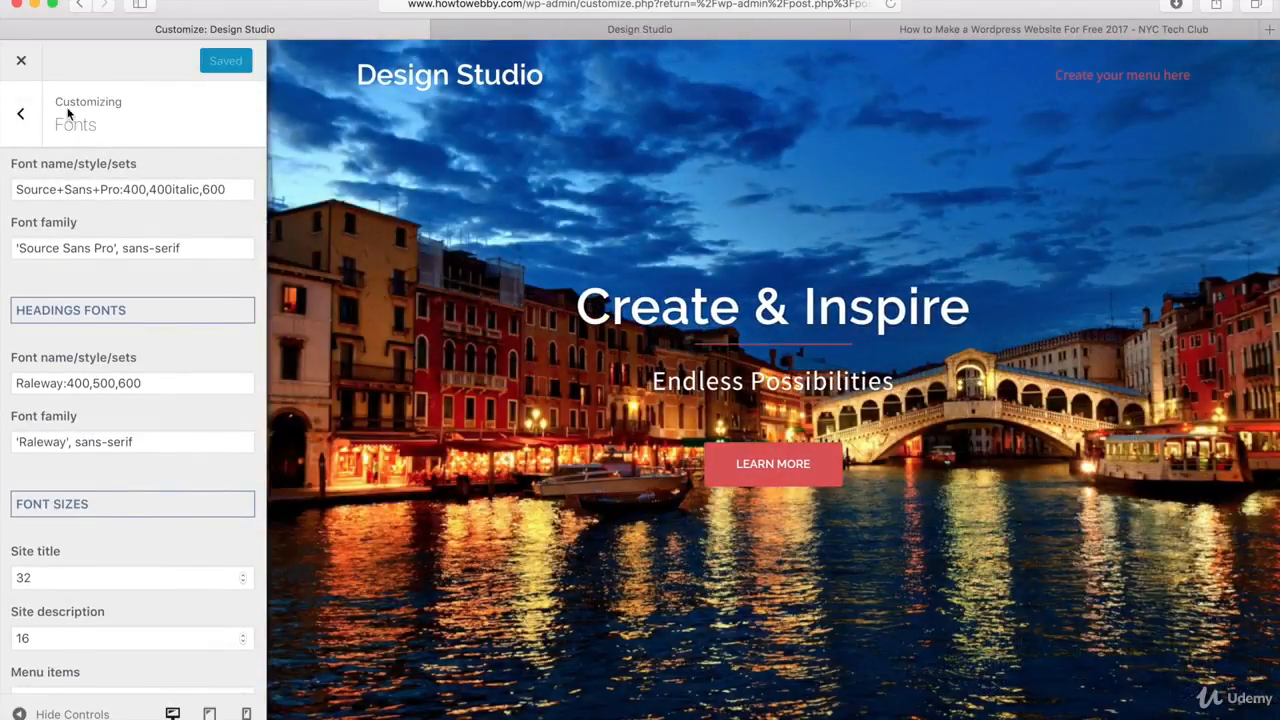
Leave the Fonts settings and open the General section of the Colors settings.
click(22, 117)
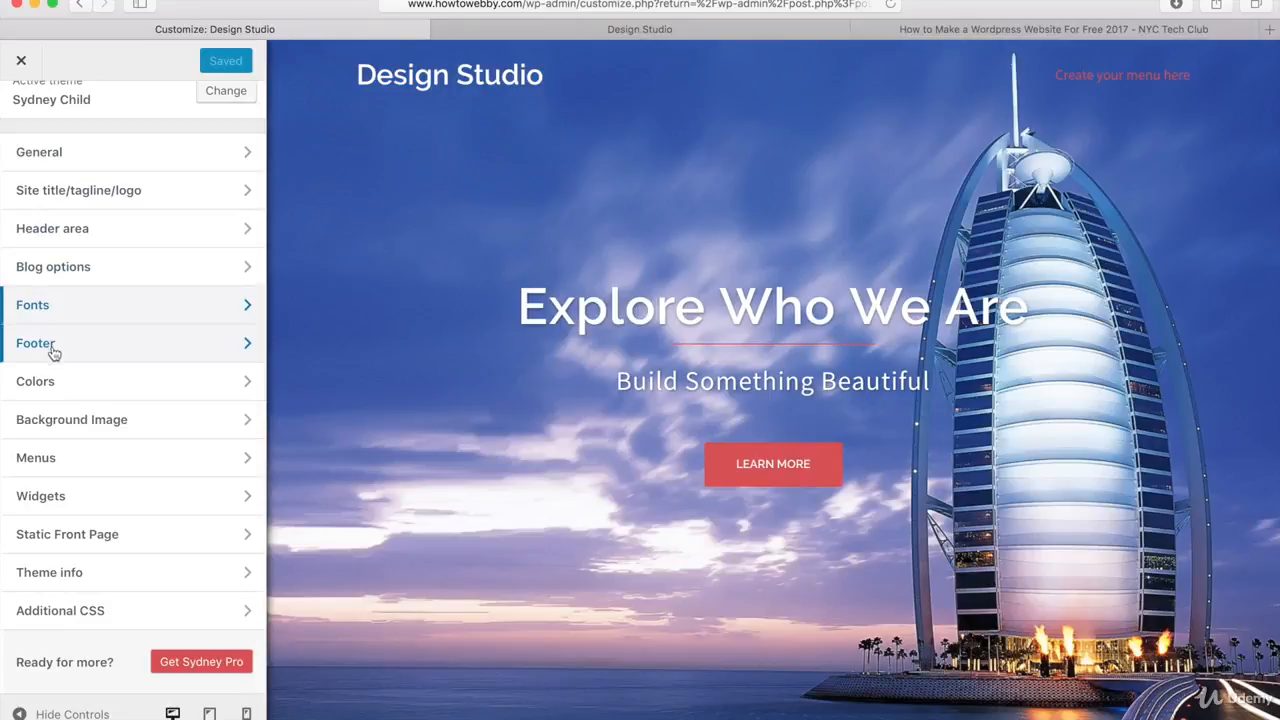
click(36, 388)
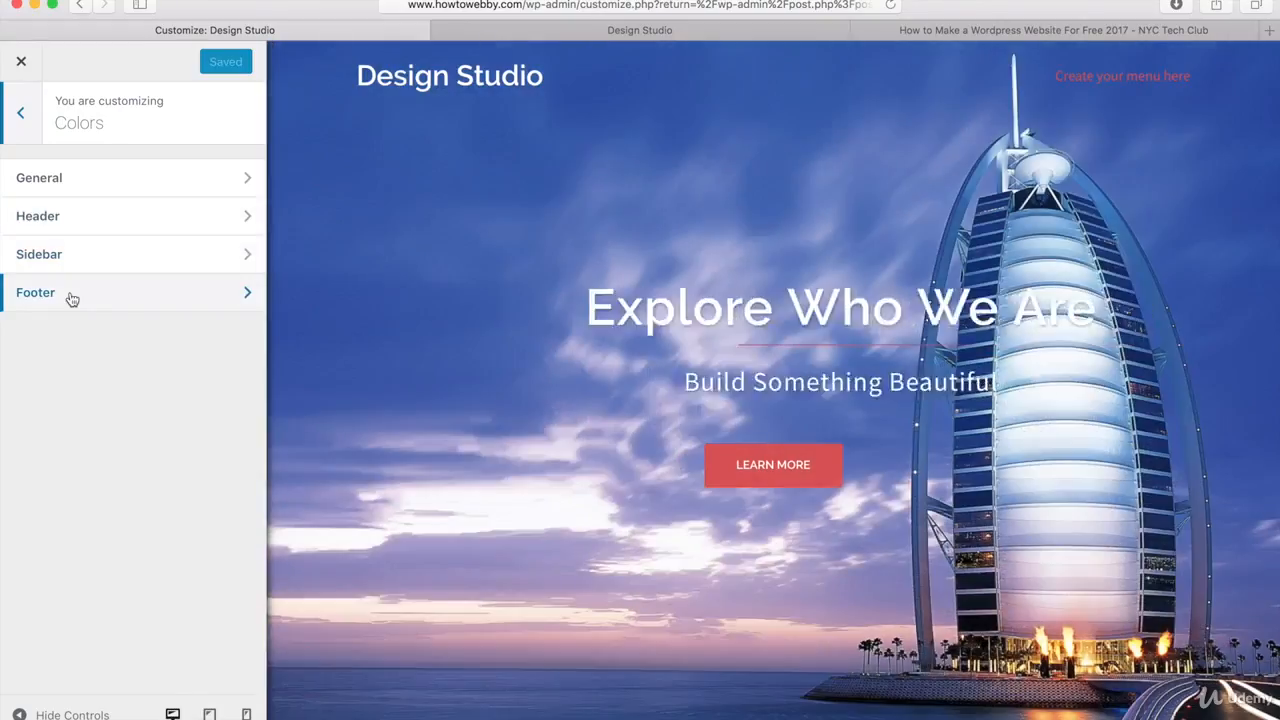
click(54, 183)
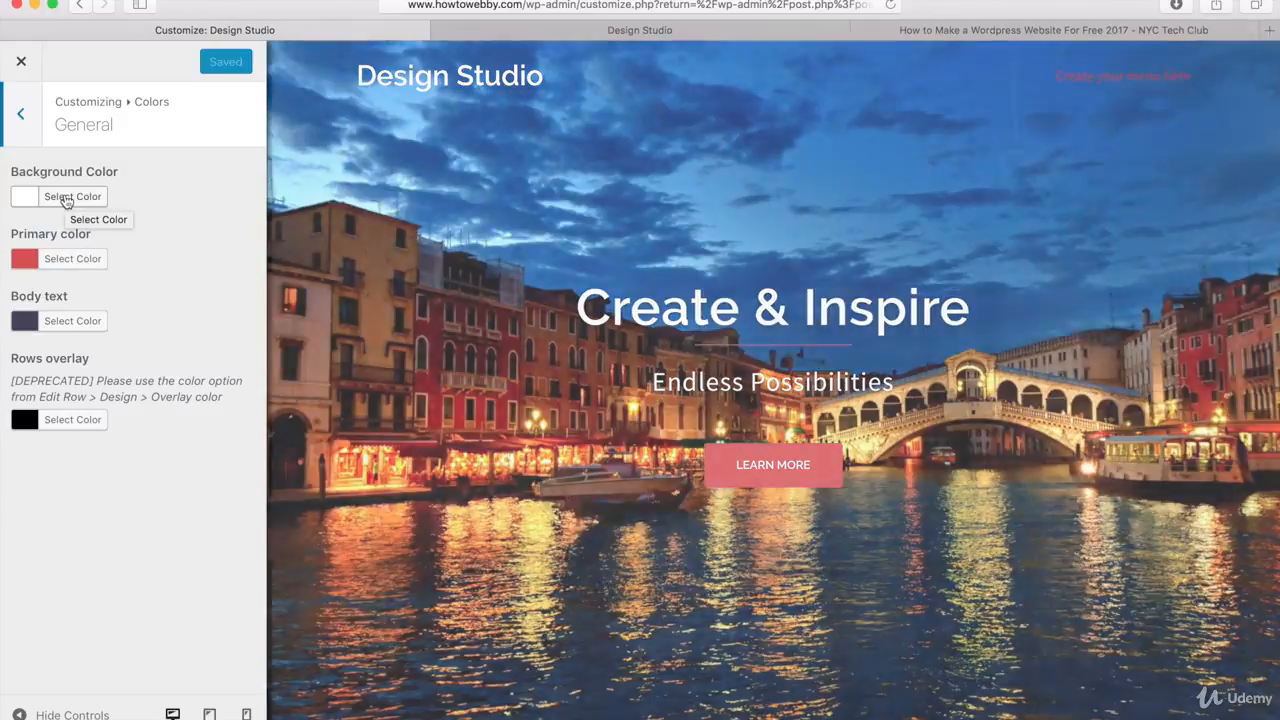
Try off-white, black, red and yellow as the background color, restore the default, and close the color picker.
click(57, 204)
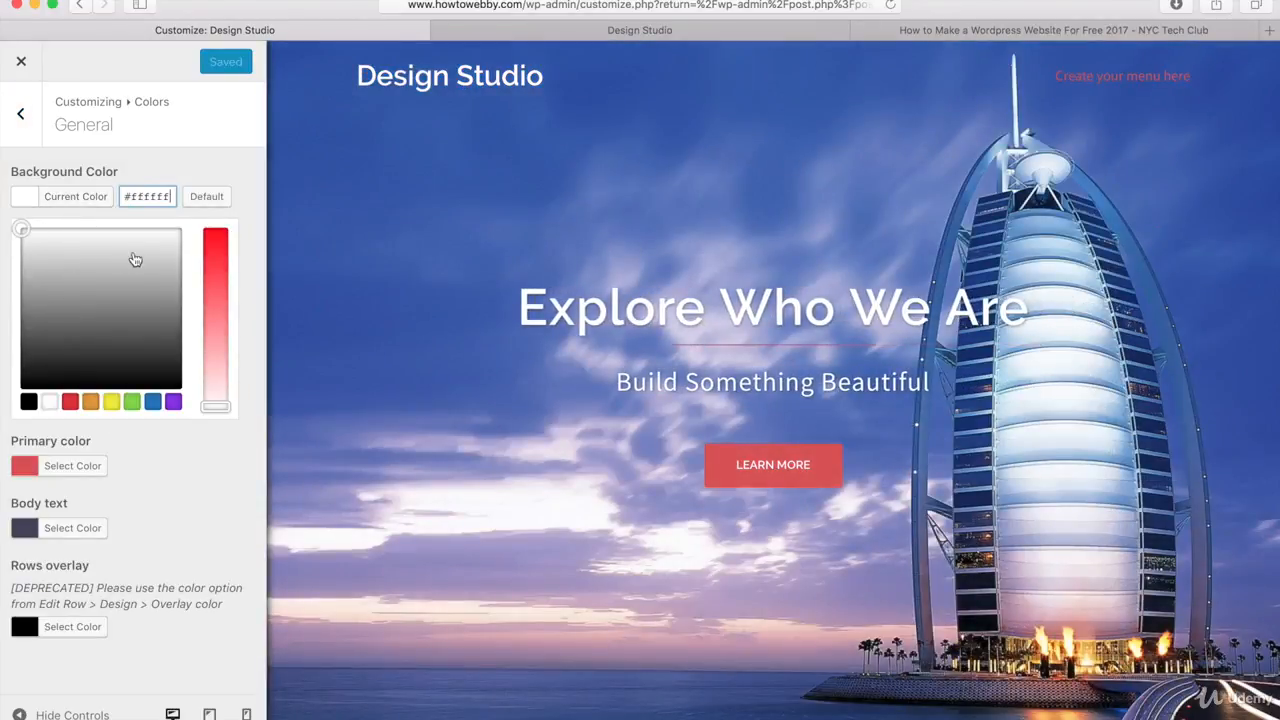
click(21, 228)
mouse_move(21, 228)
mouse_down()
mouse_move(91, 331)
mouse_move(131, 280)
mouse_move(55, 270)
mouse_move(21, 229)
mouse_up()
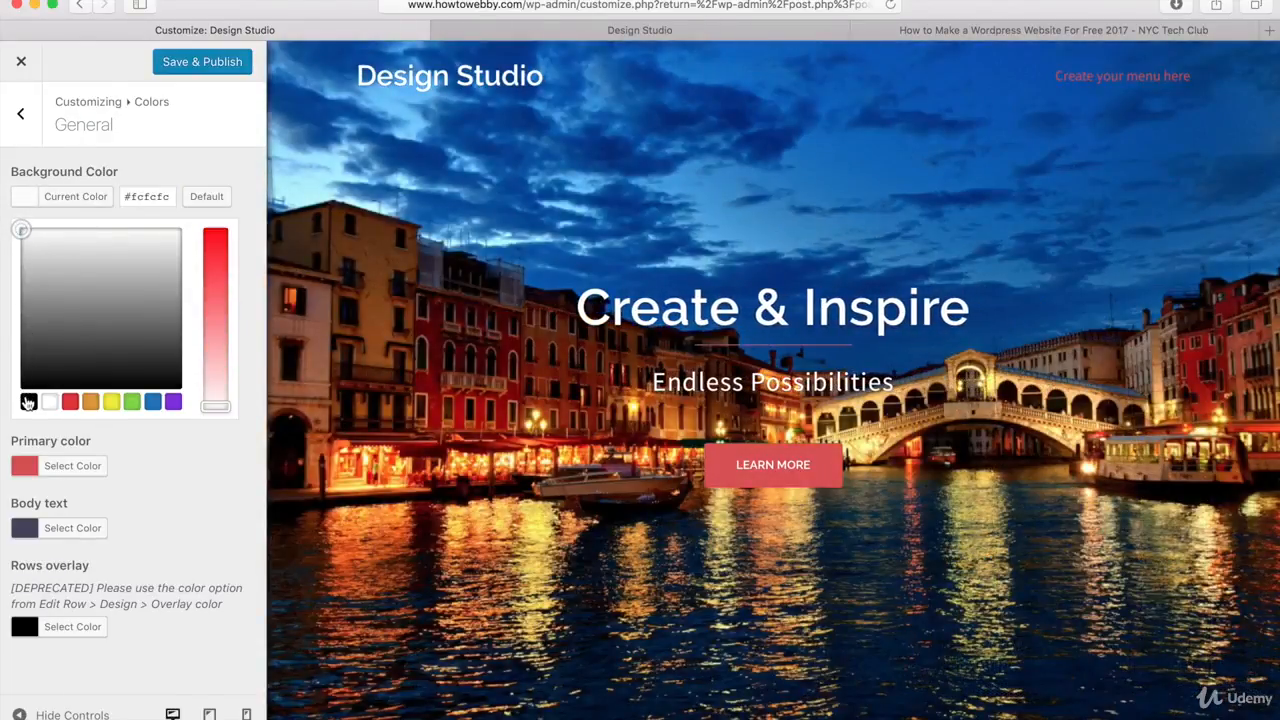
click(29, 401)
click(70, 401)
click(111, 401)
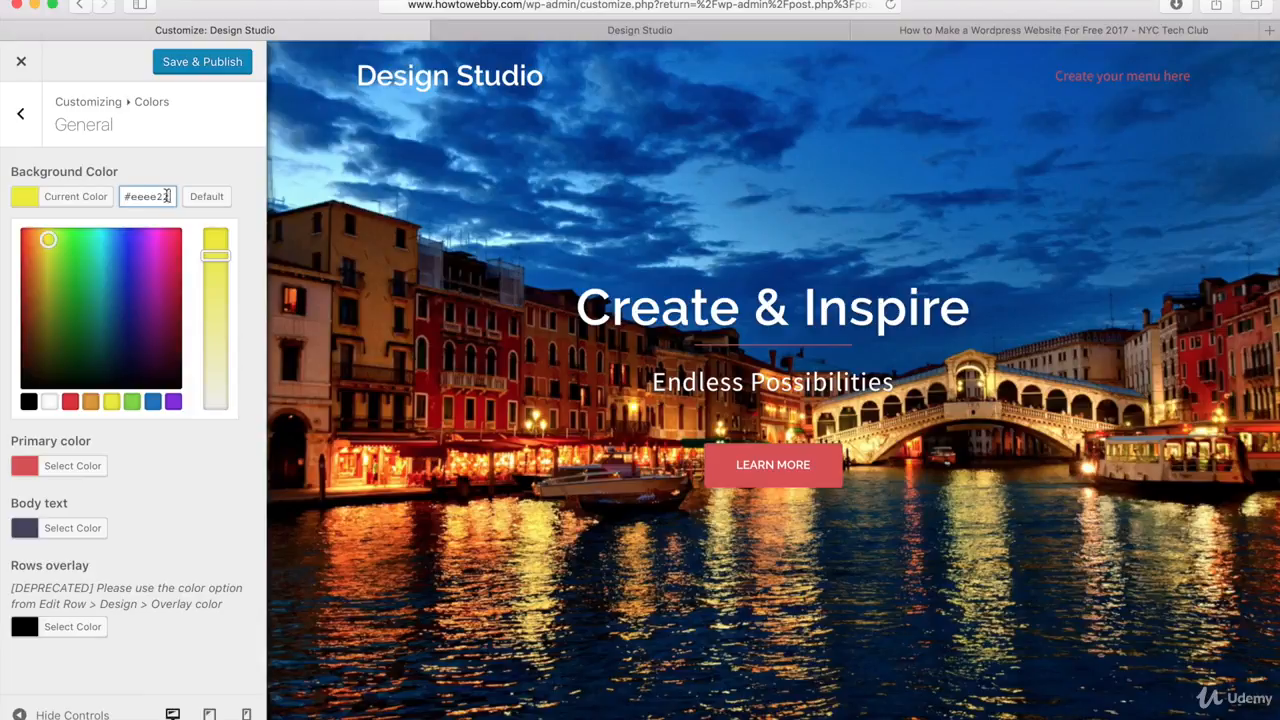
drag(167, 196, 121, 197)
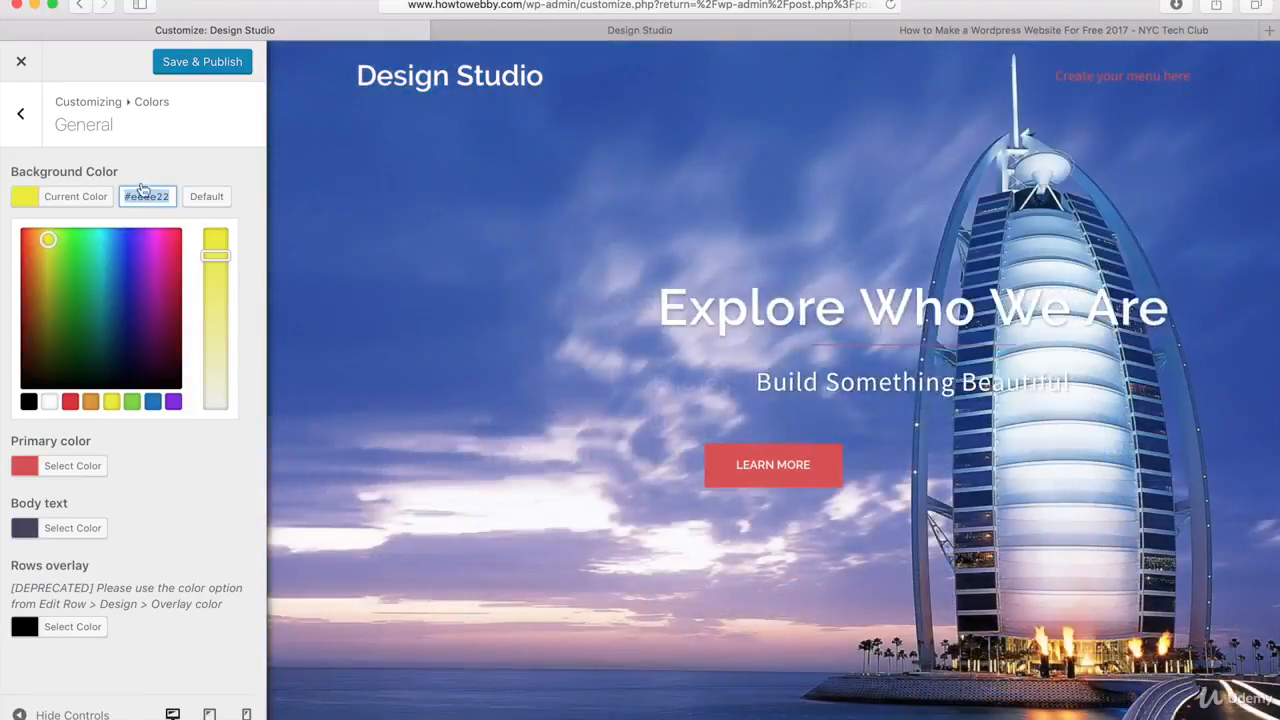
click(205, 197)
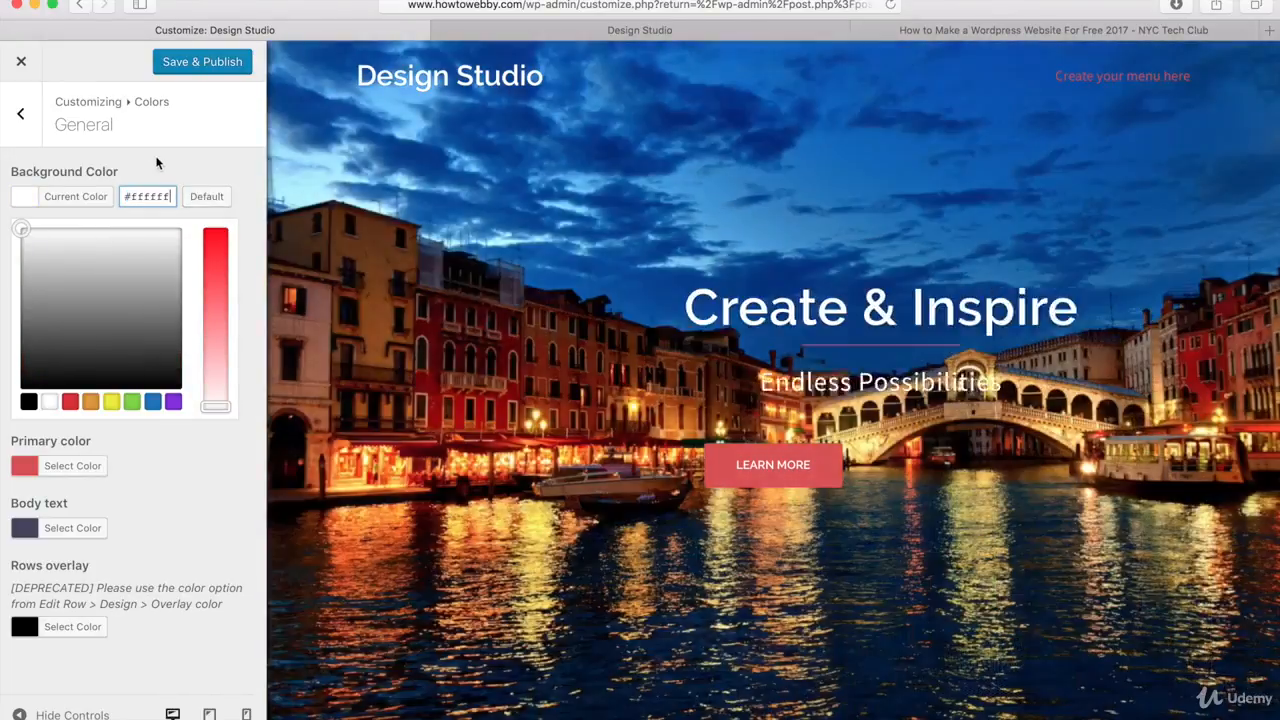
click(166, 154)
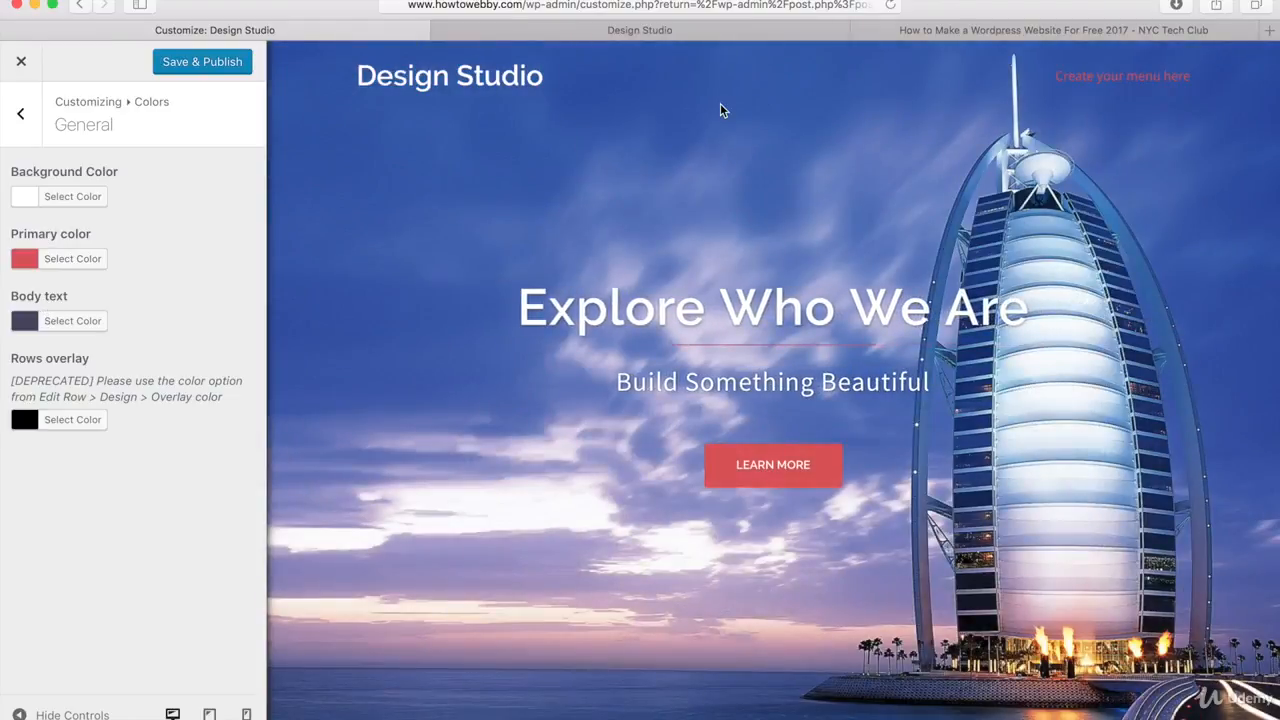
On the NYC Tech Club tutorial page, copy the primary color code #dd2525 from the Colors list in Step 14.
click(864, 30)
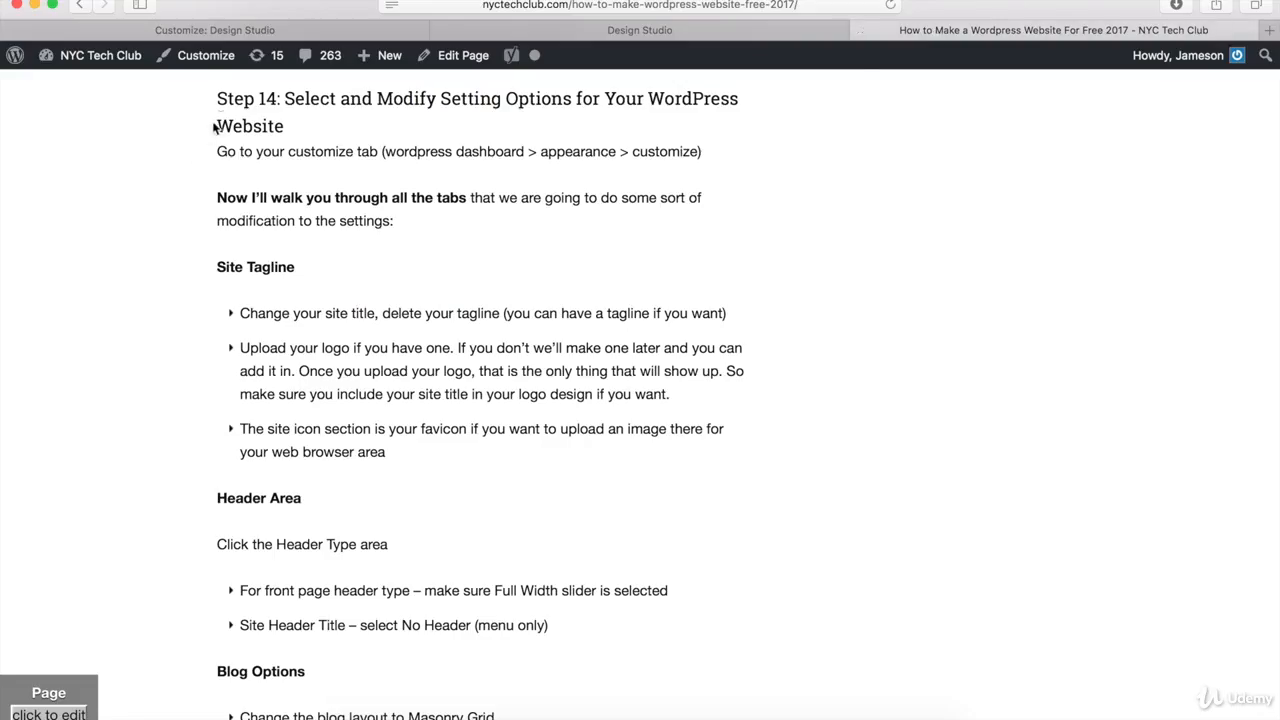
scroll(230, 195, down, 10)
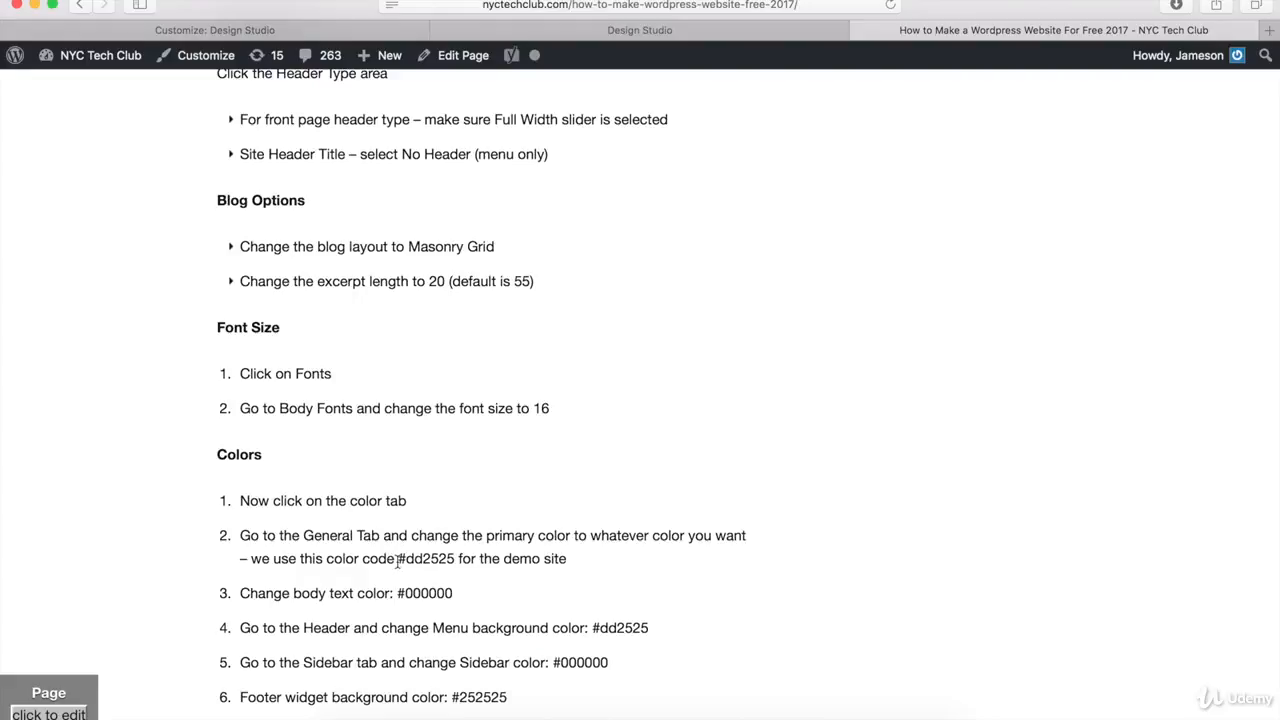
drag(400, 557, 456, 552)
key(super+c)
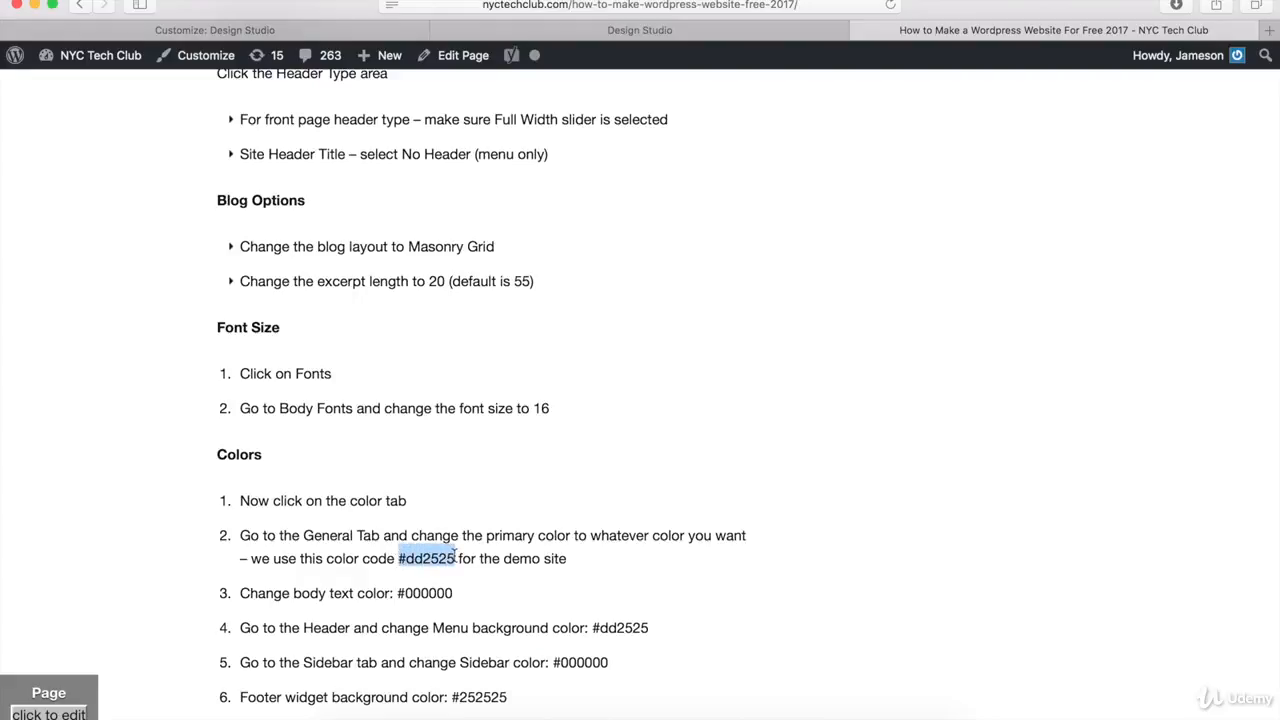
Back in the Design Studio customizer, set the primary color to the copied code #dd2525.
click(180, 30)
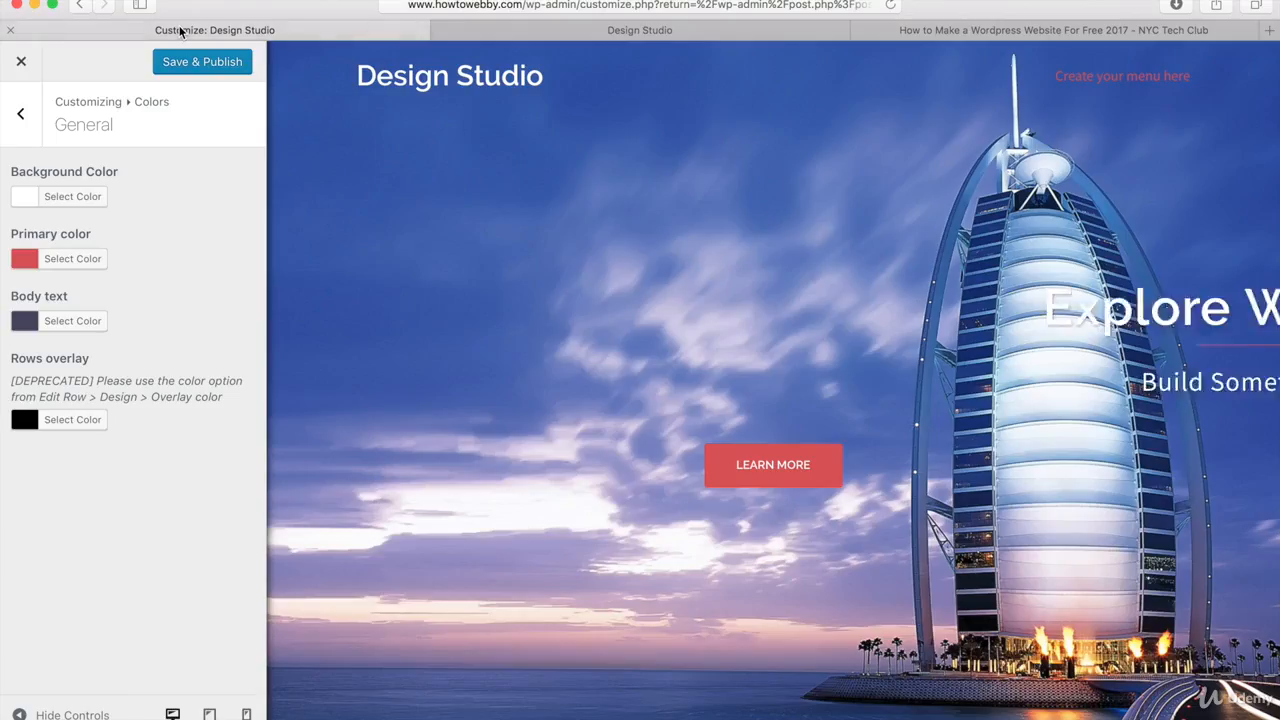
click(66, 262)
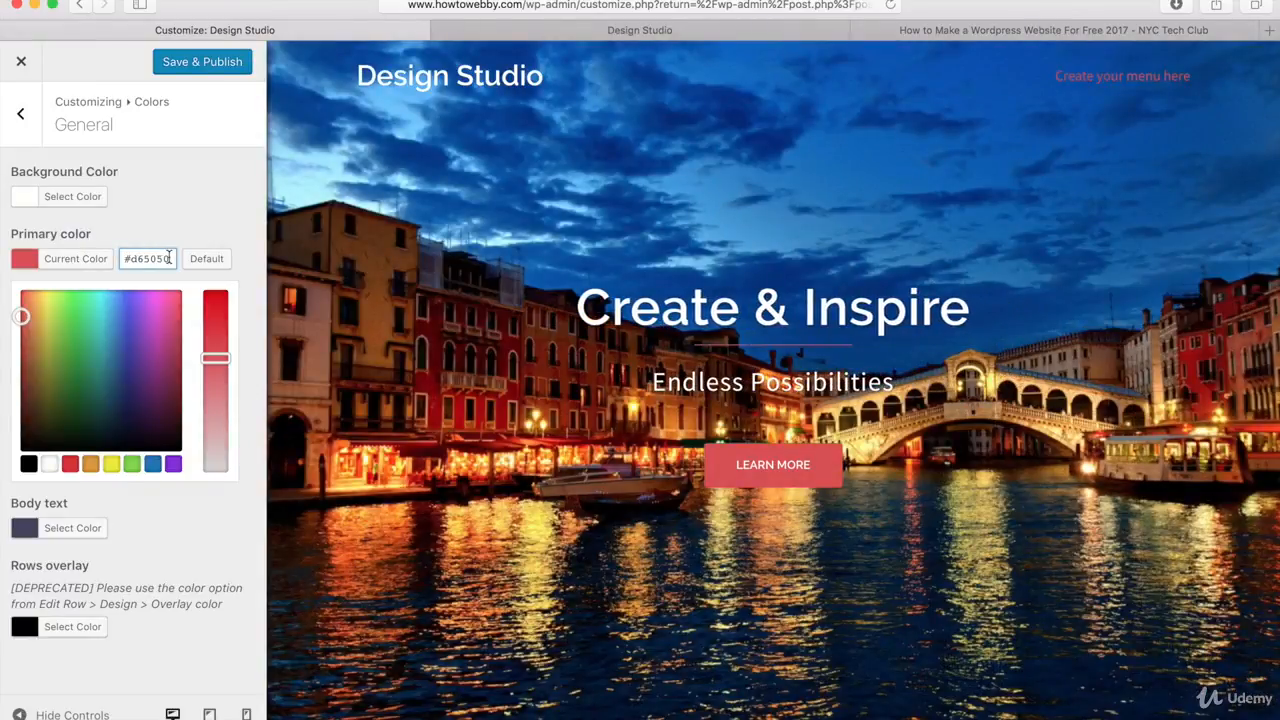
drag(170, 258, 127, 258)
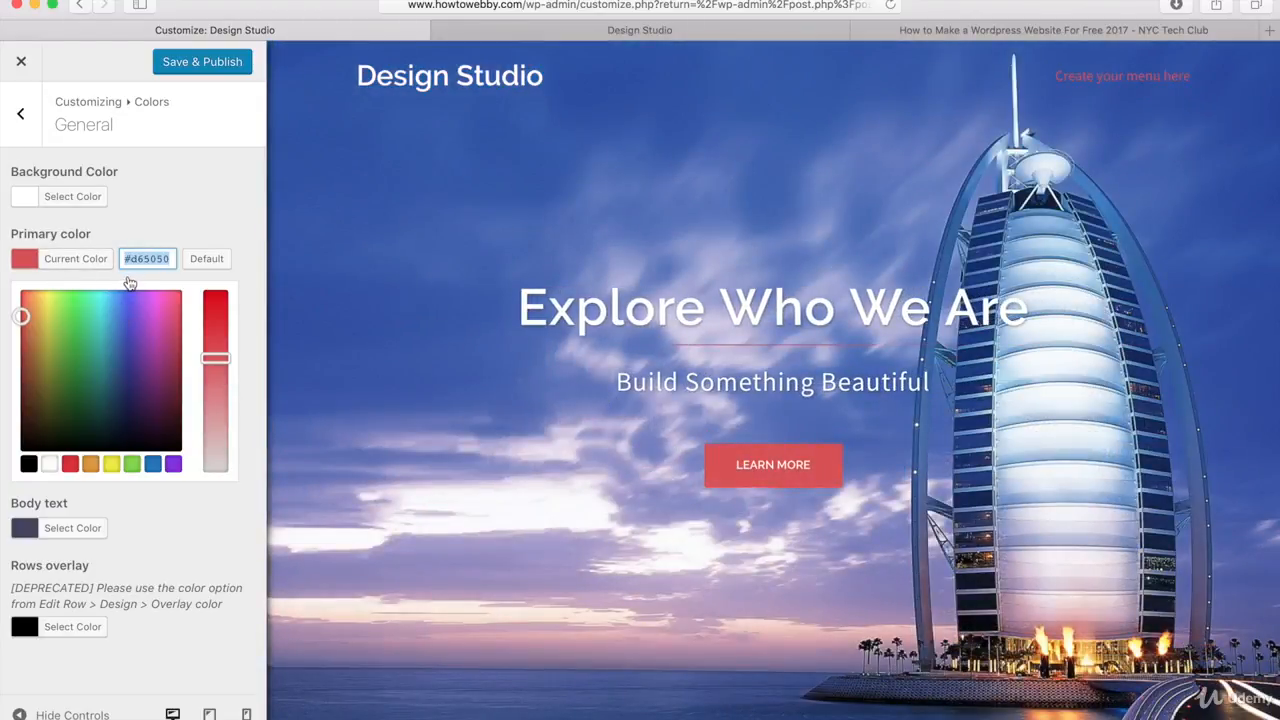
key(Left)
key(super+v)
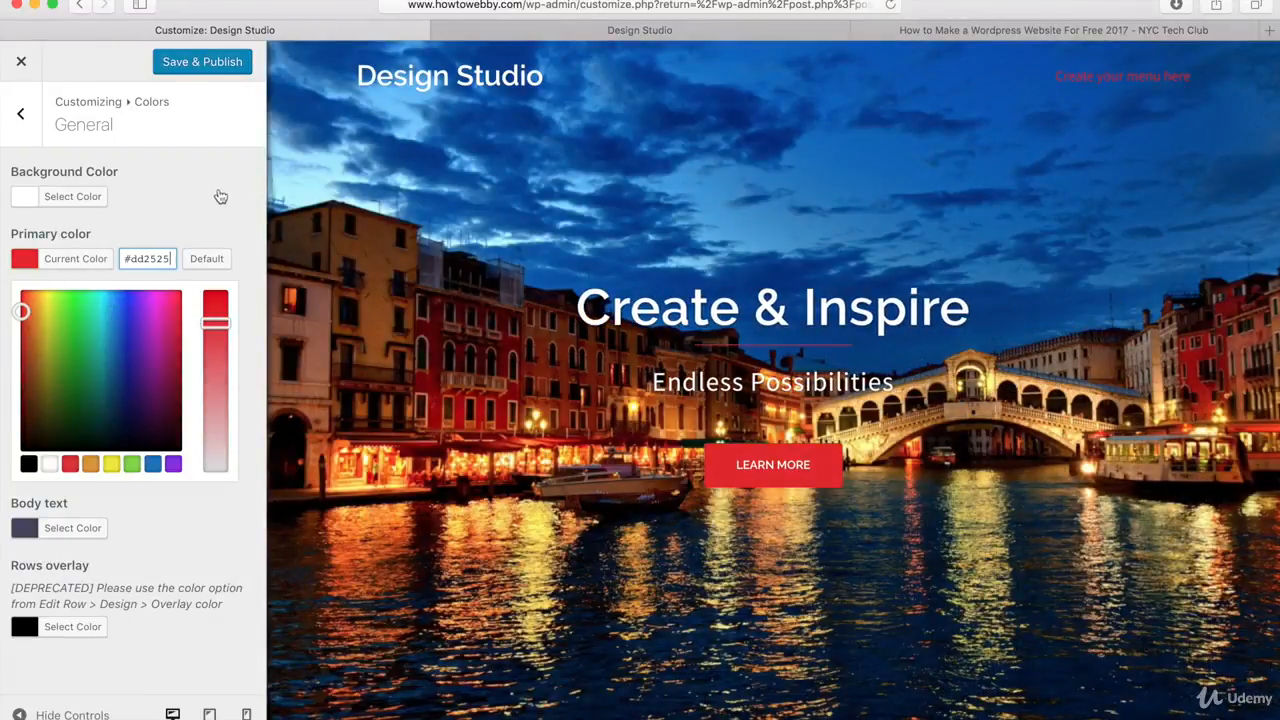
click(220, 197)
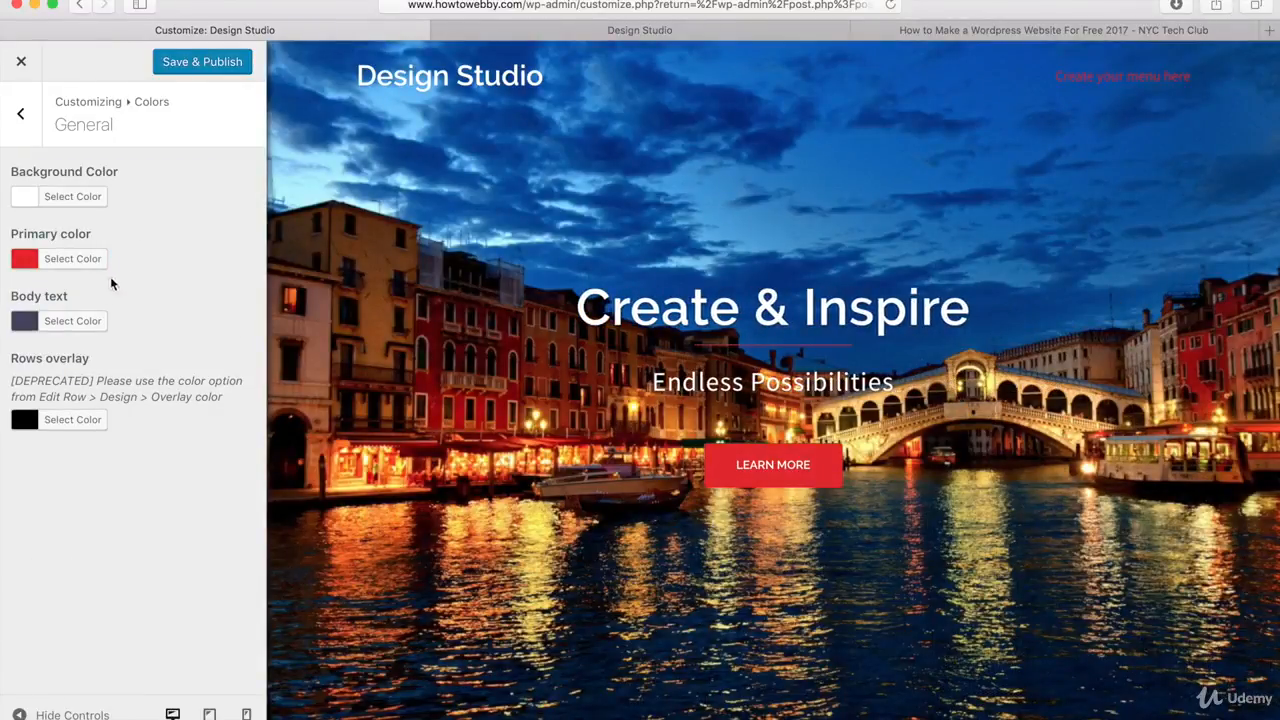
Set the body text color to black, #000000, and publish the general color changes.
click(72, 322)
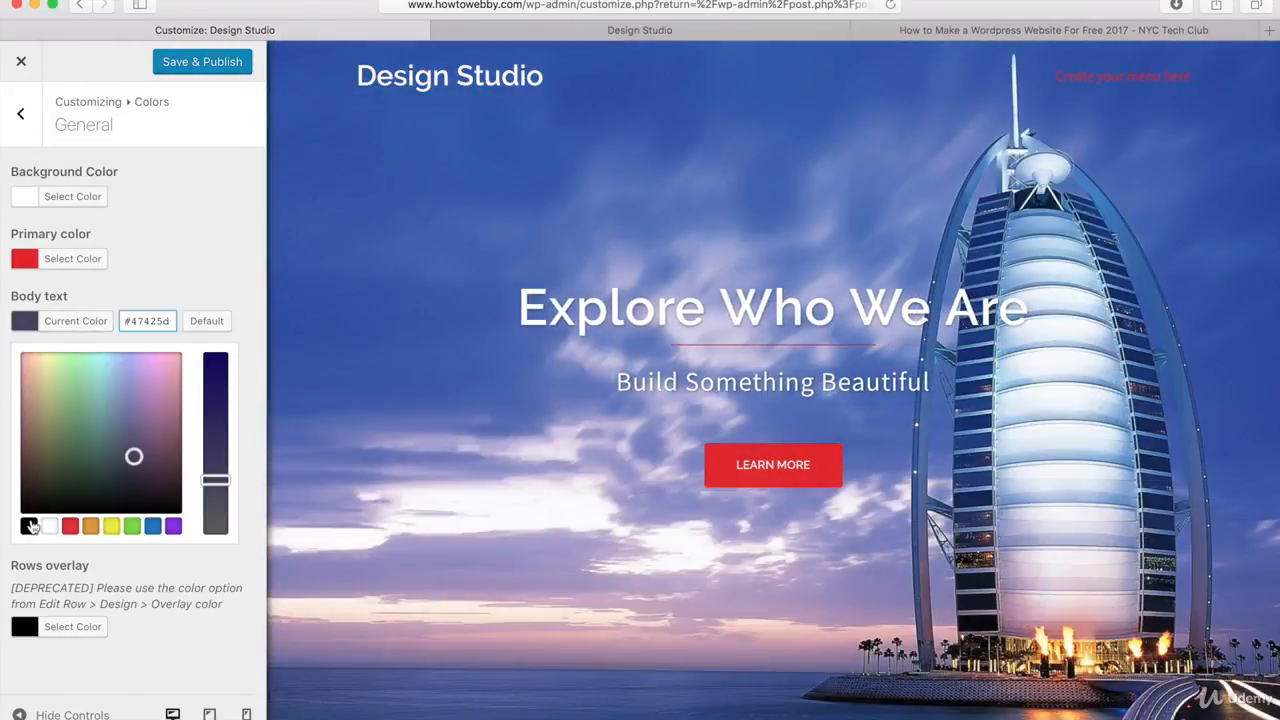
click(29, 527)
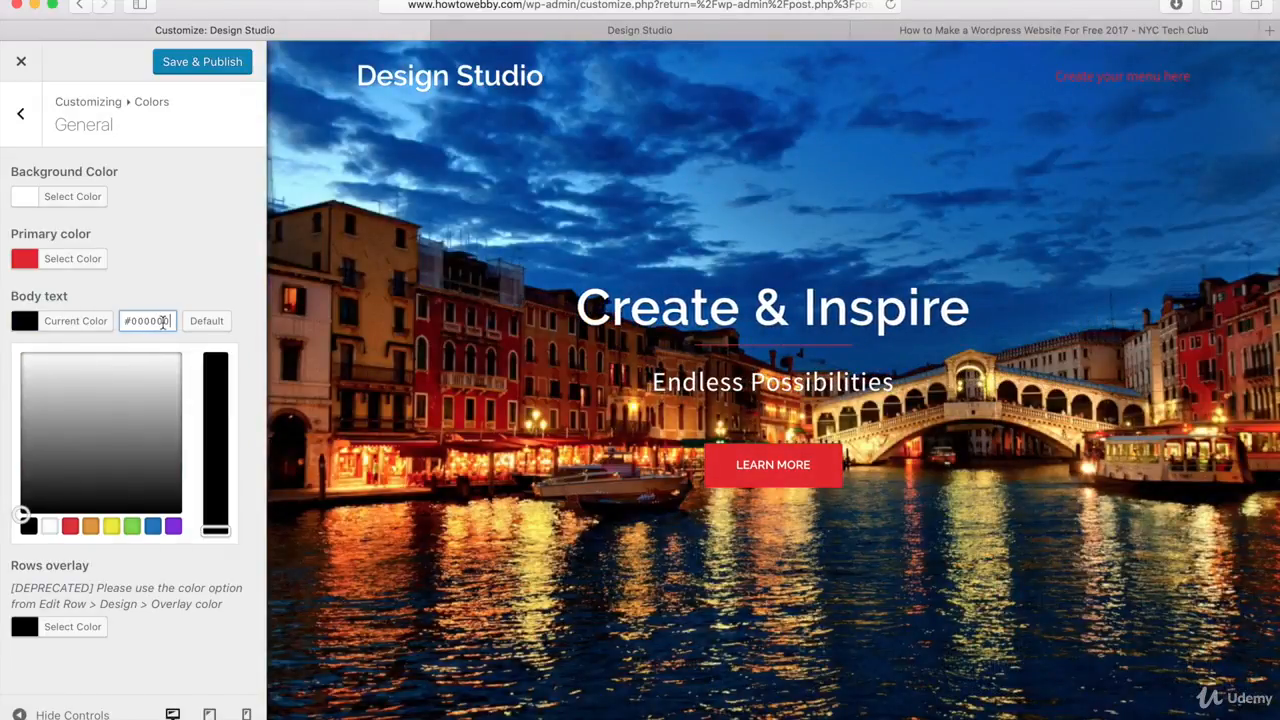
click(224, 253)
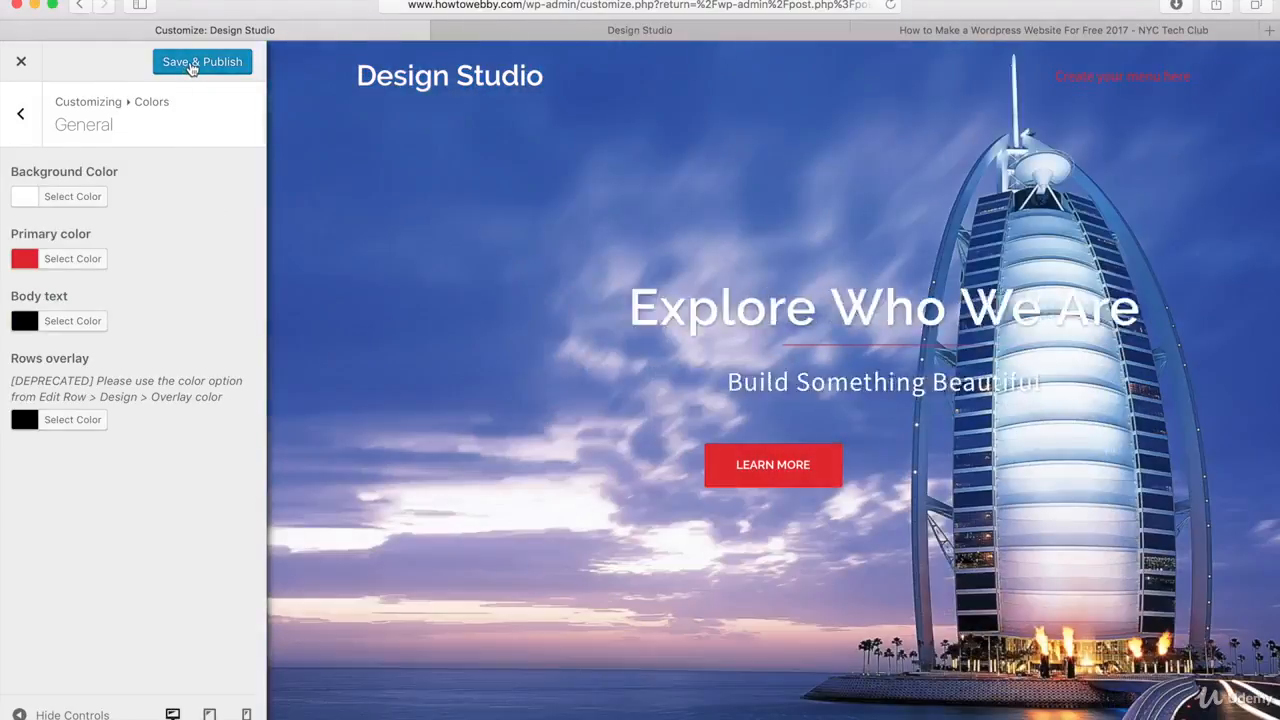
click(193, 66)
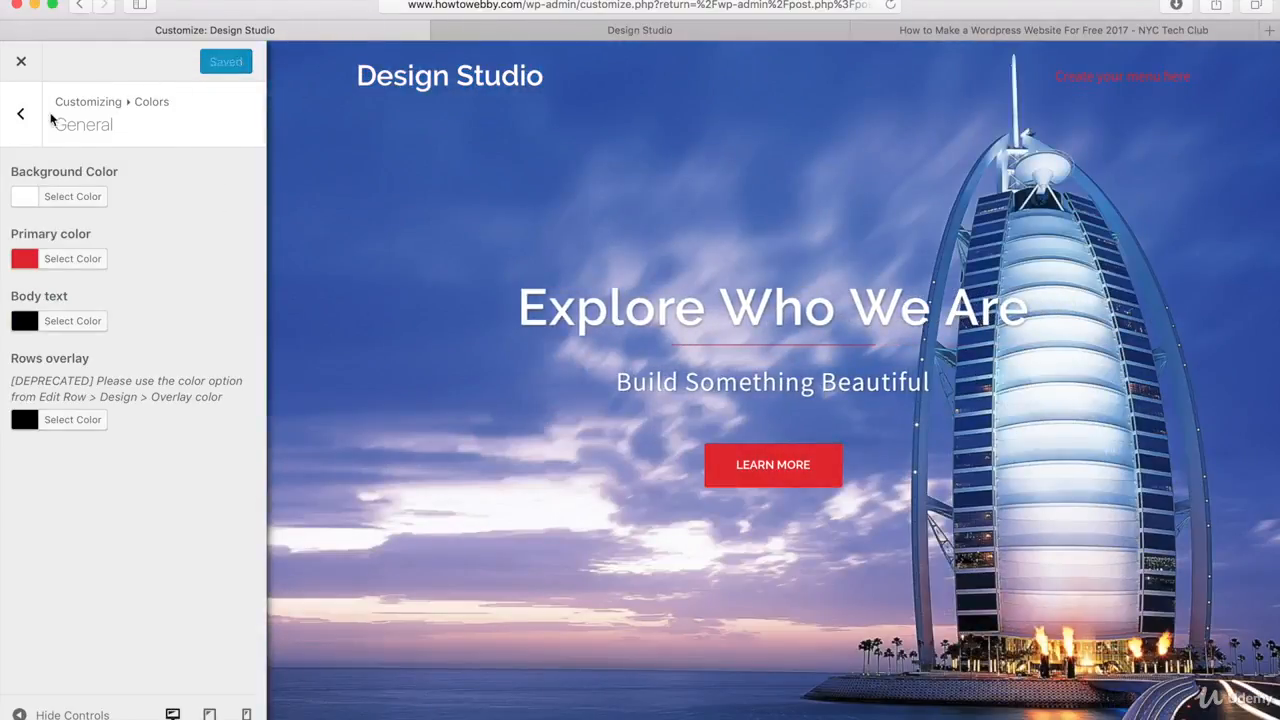
Open the Header color settings and examine the sticky menu's background color on the finished Design Studio demo site.
click(21, 115)
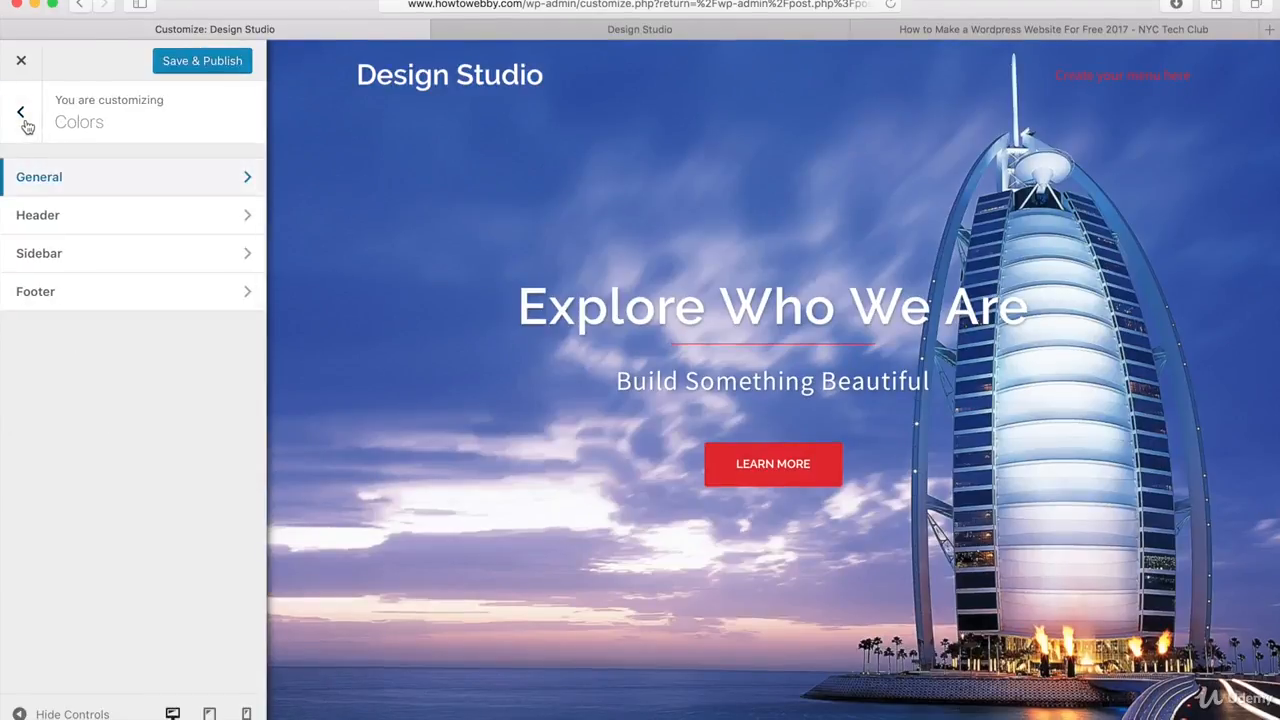
click(44, 215)
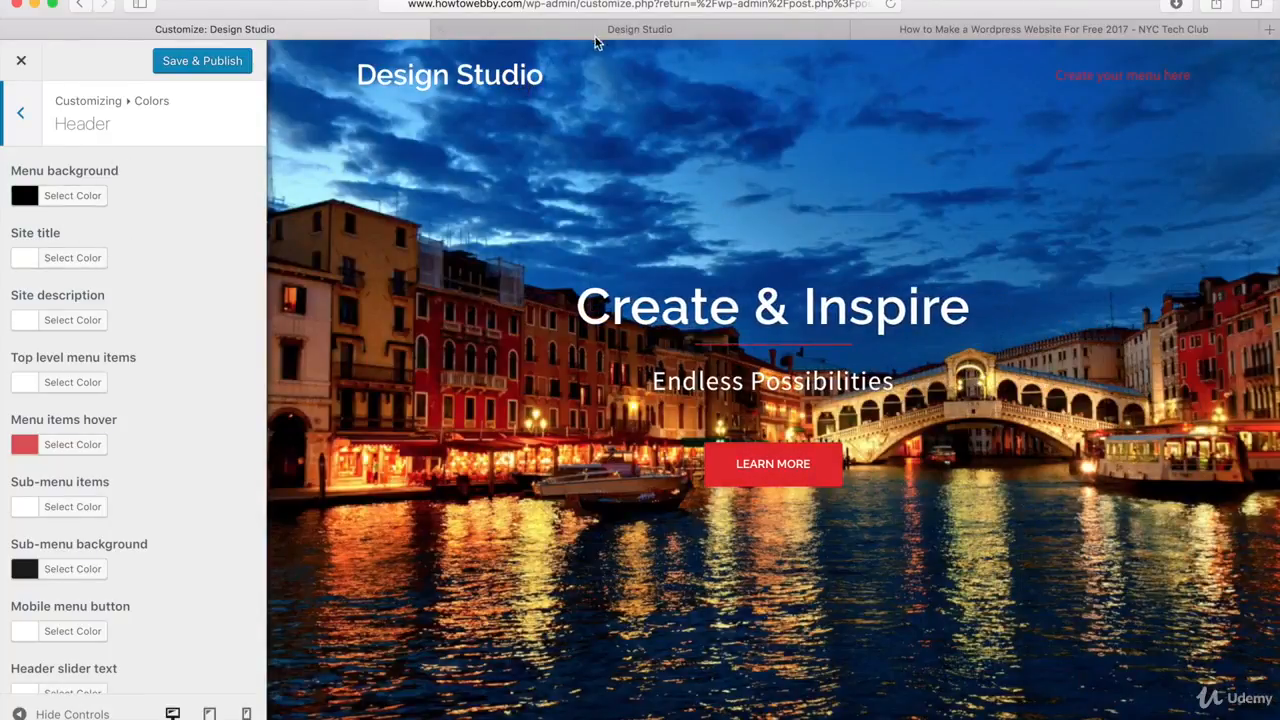
click(628, 30)
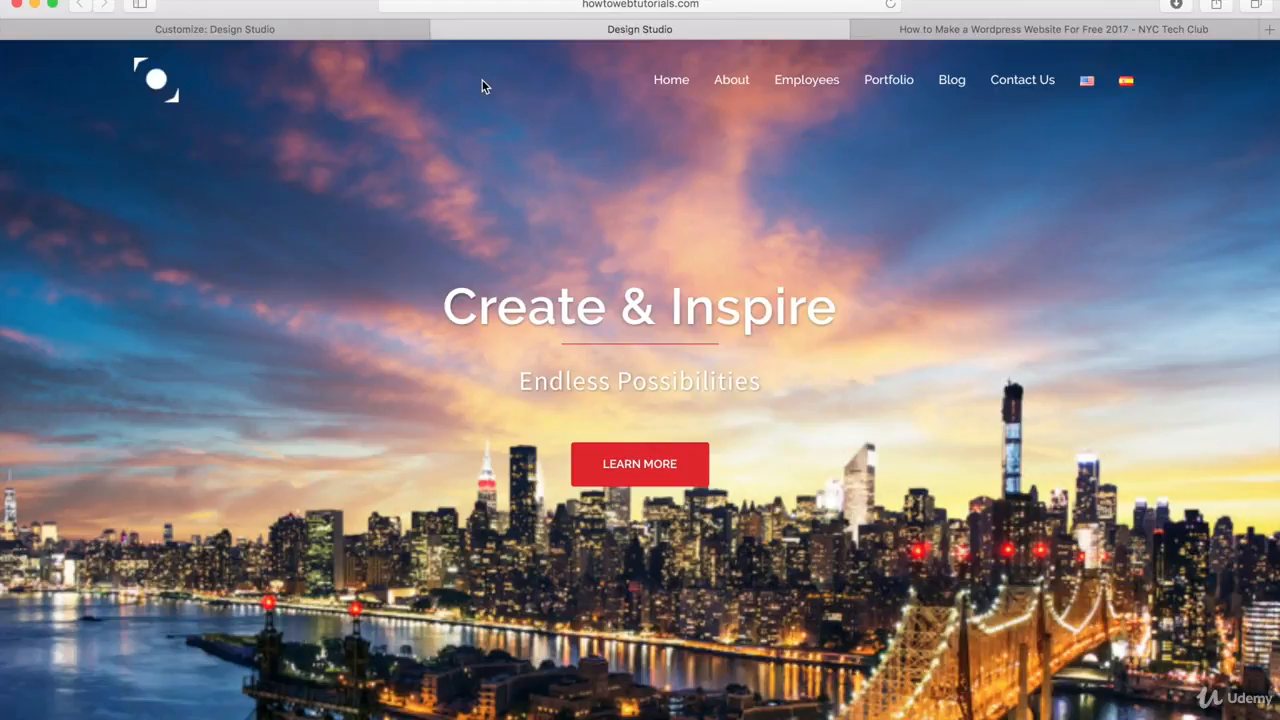
scroll(482, 79, down, 10)
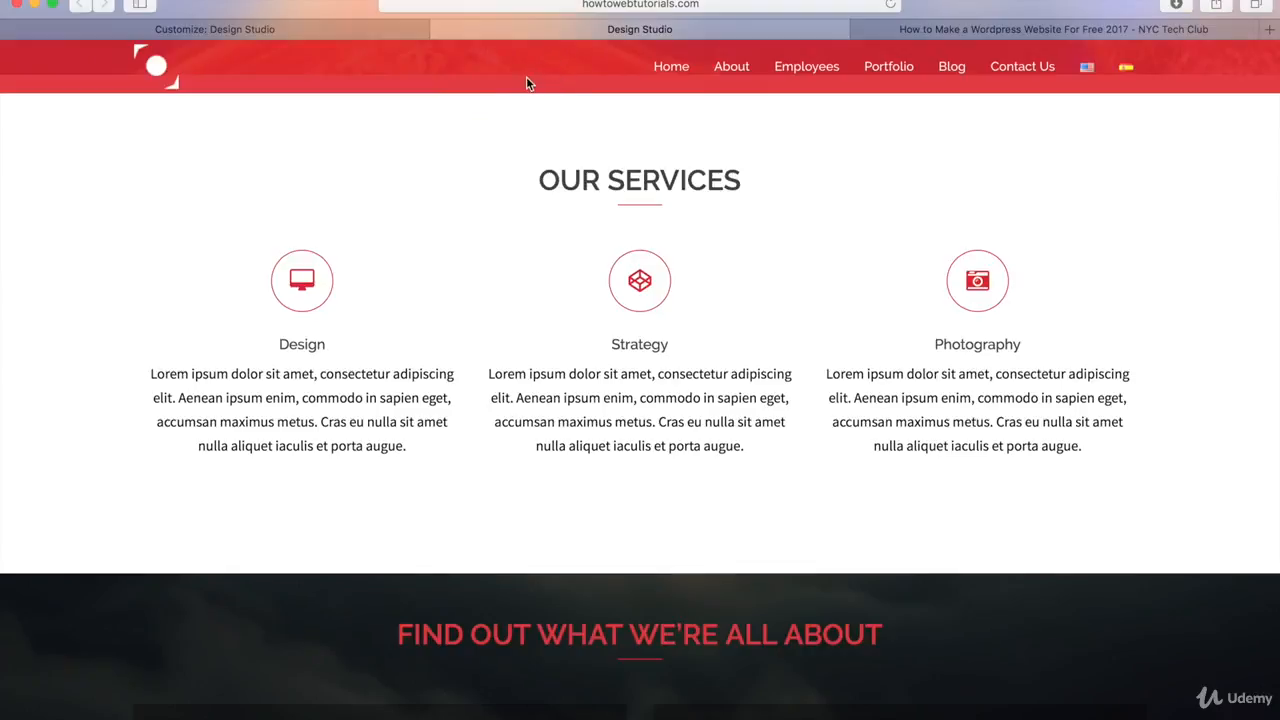
Back in the customizer, set the header's menu background color to #dd2525 and publish the change.
click(275, 28)
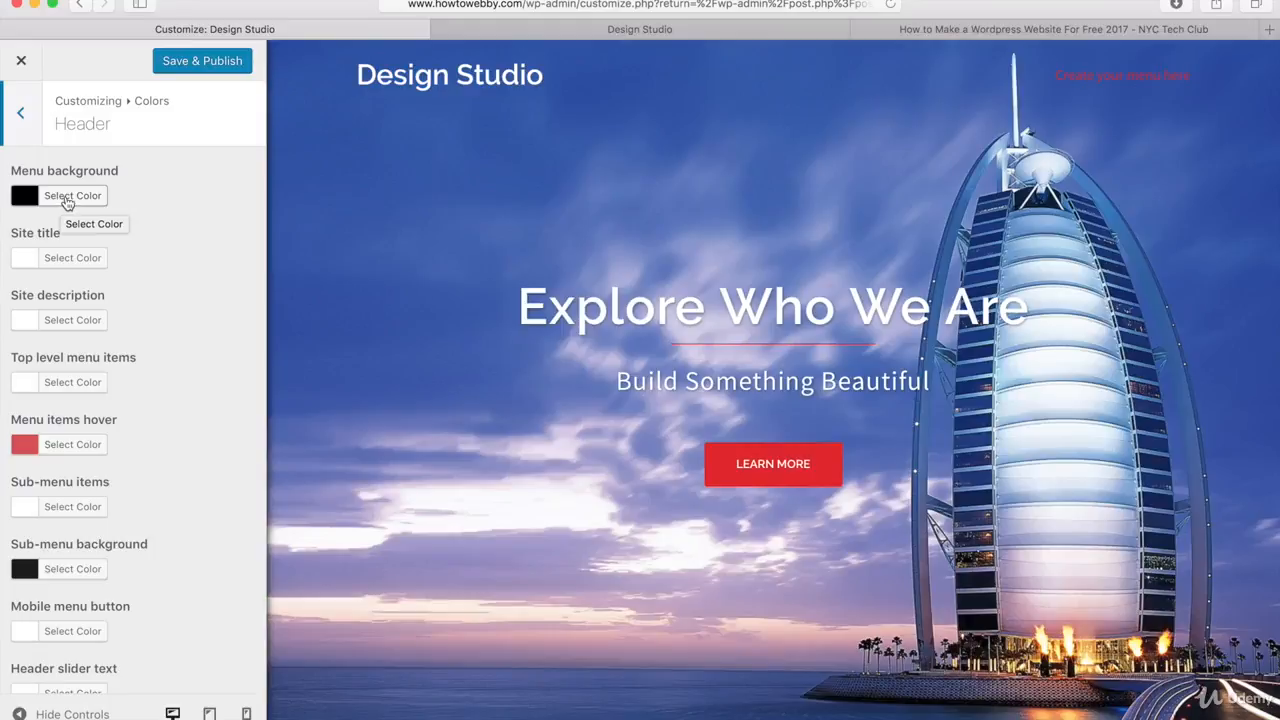
click(67, 201)
click(168, 191)
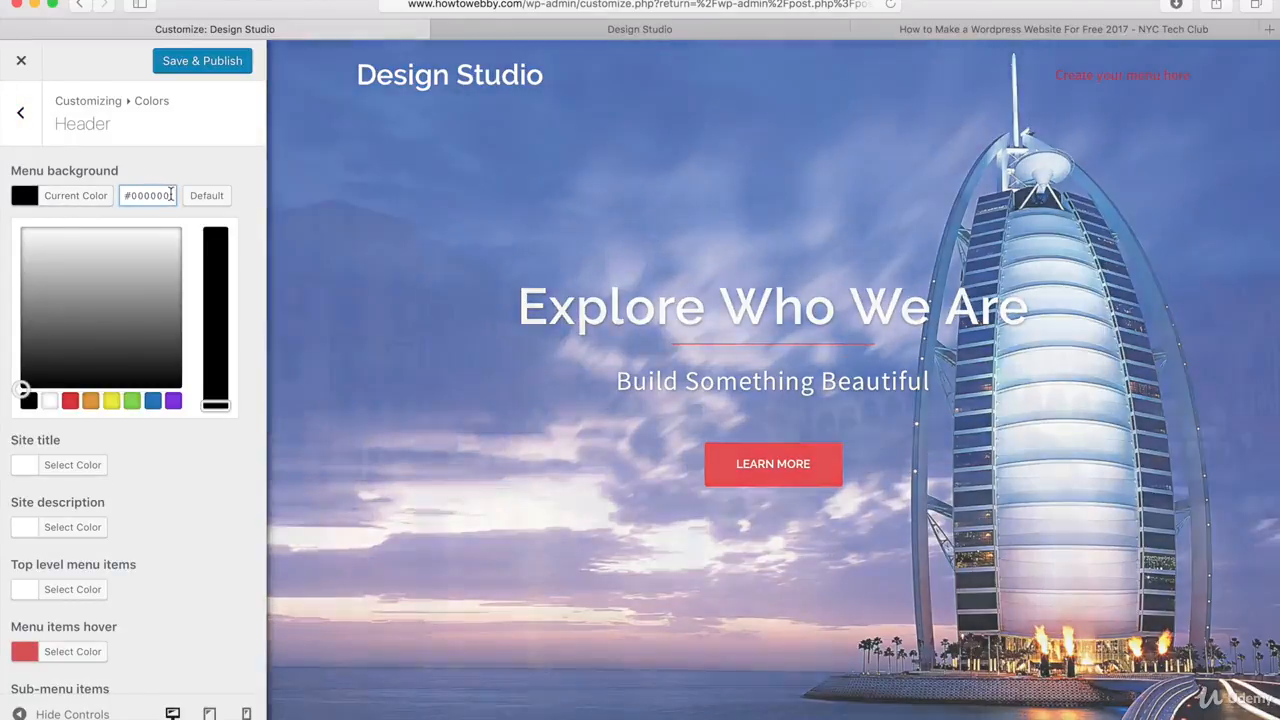
drag(172, 195, 118, 194)
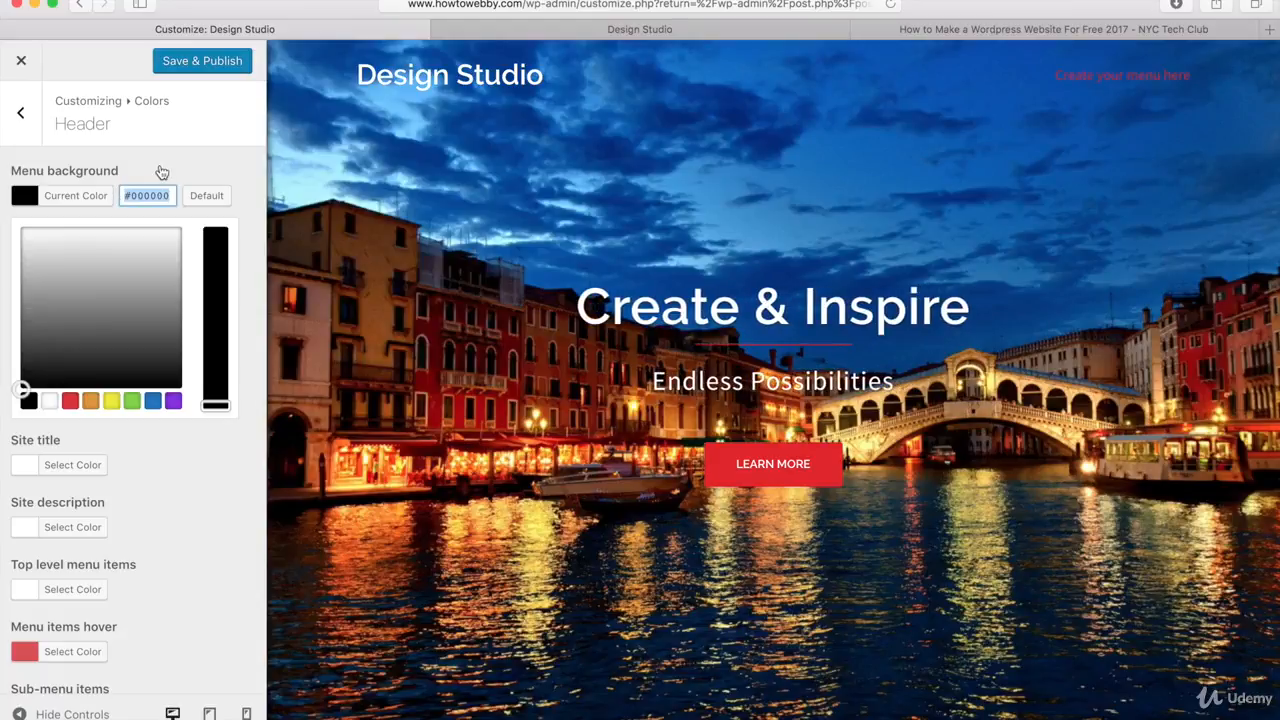
key(super+v)
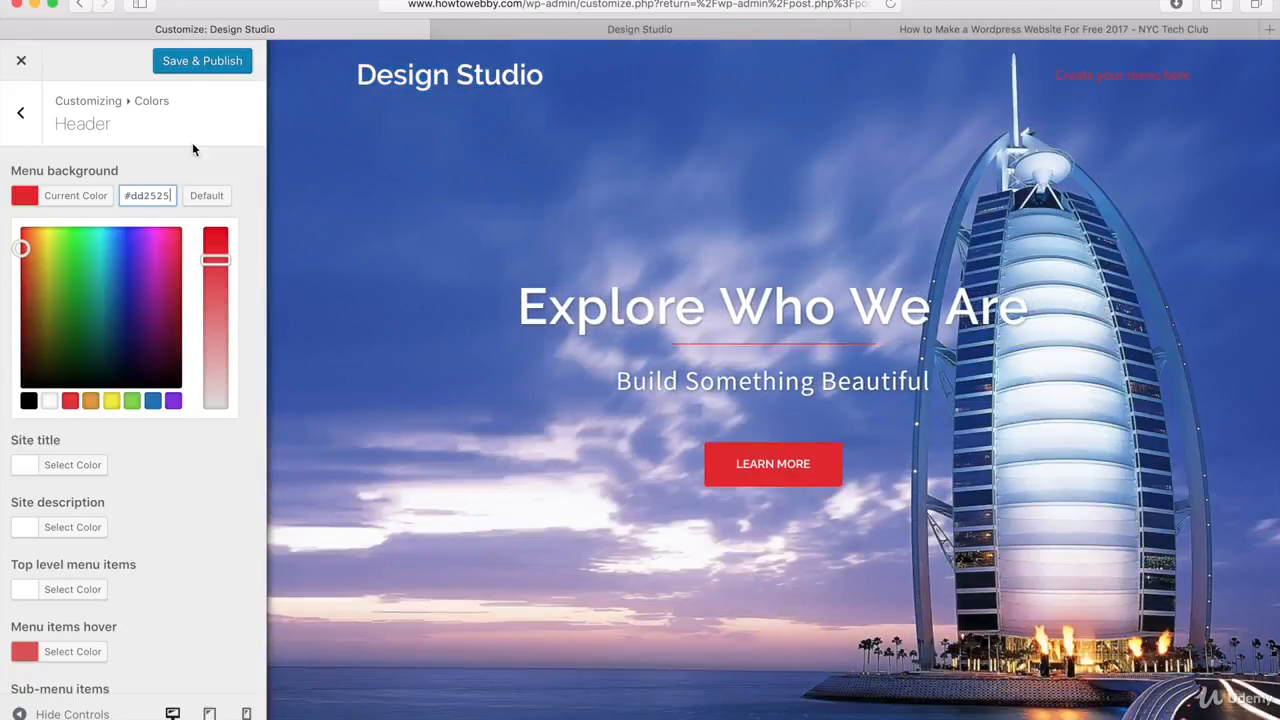
click(201, 63)
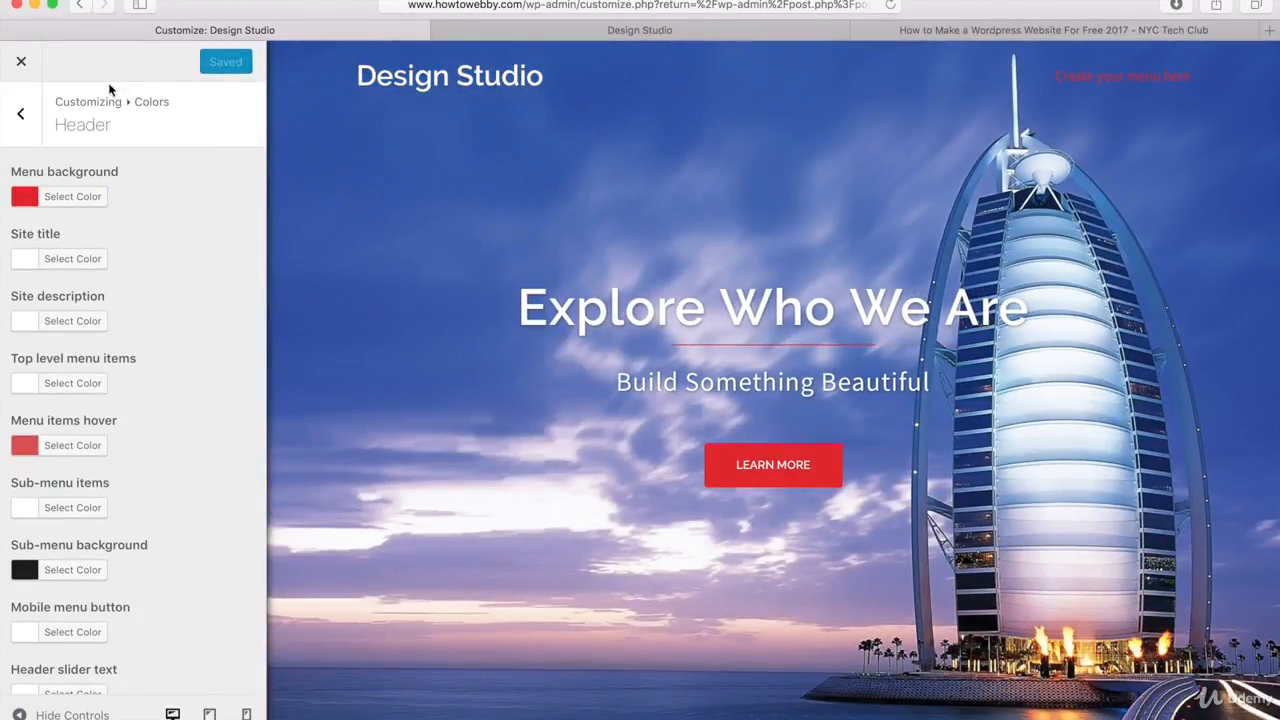
Set the sidebar color to black, #000000, publish the change, and return to the list of color sections.
click(22, 118)
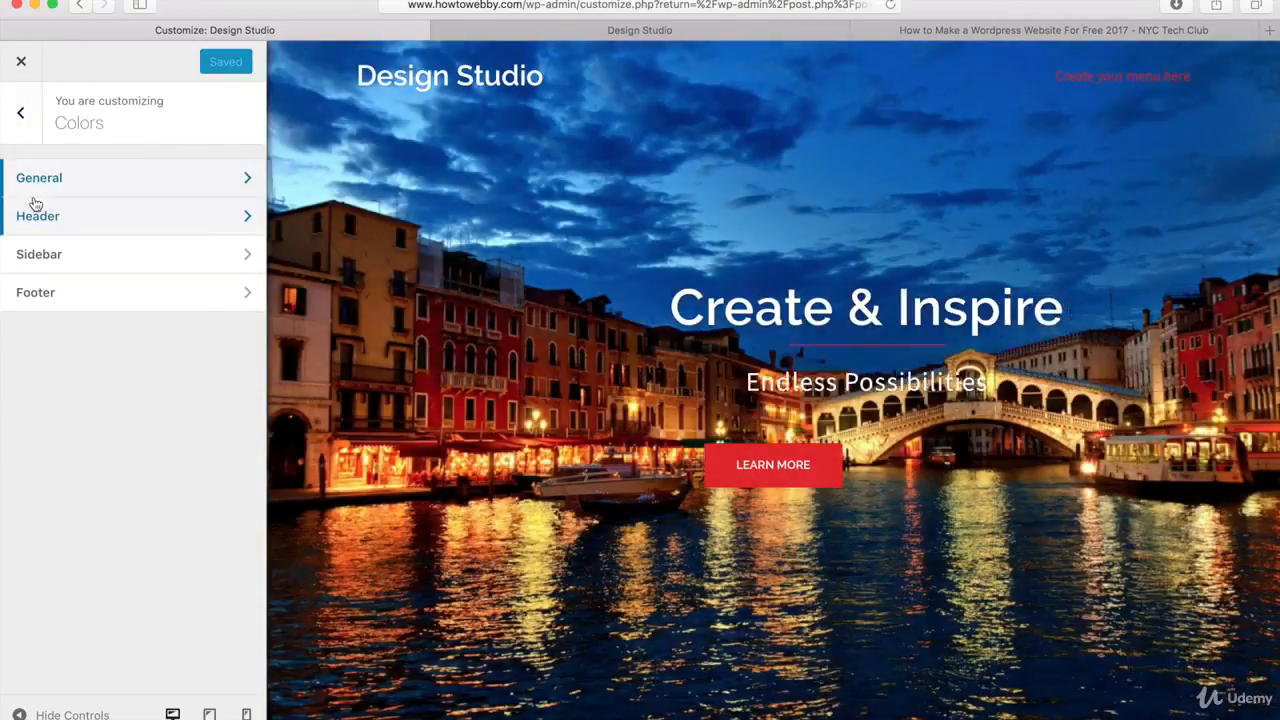
click(40, 256)
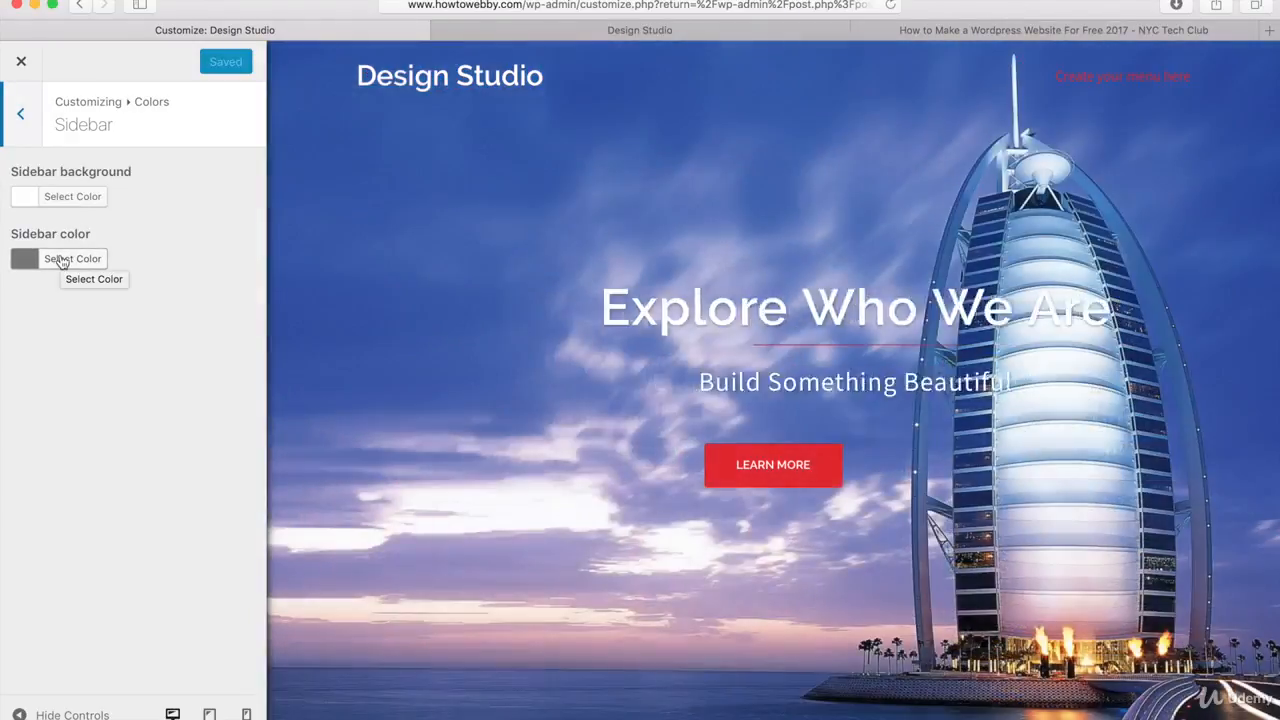
click(61, 261)
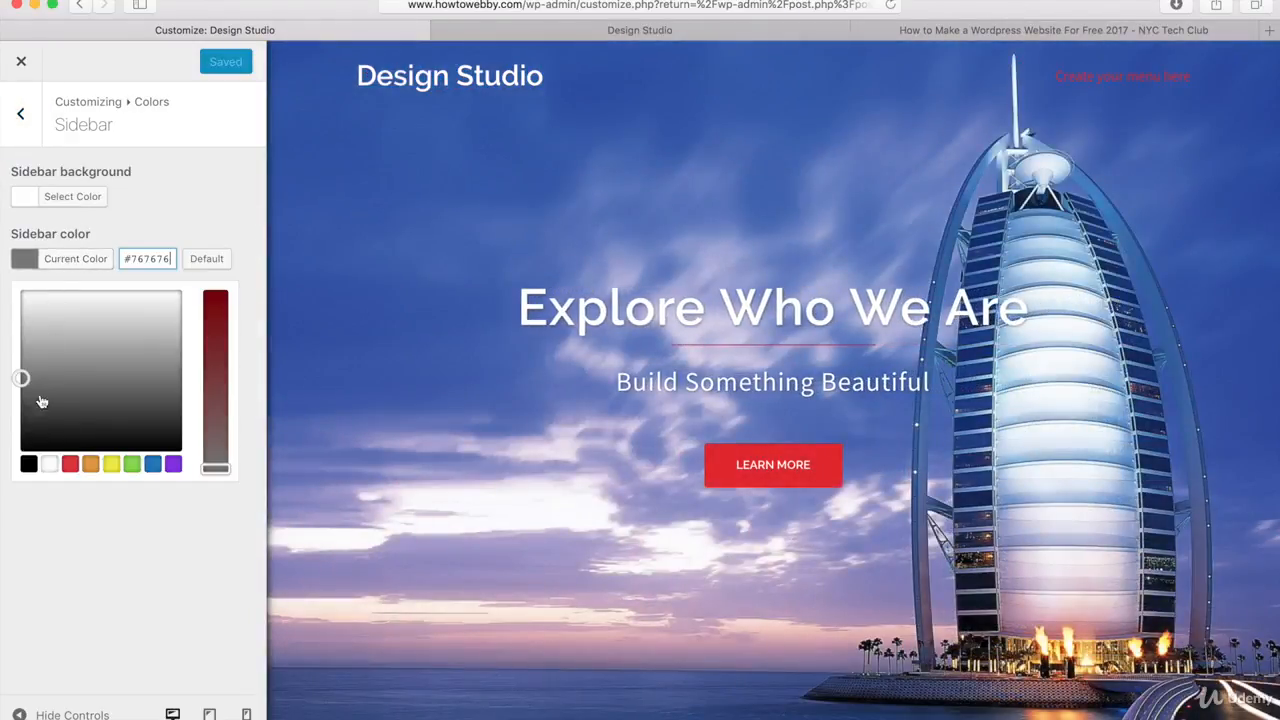
click(29, 464)
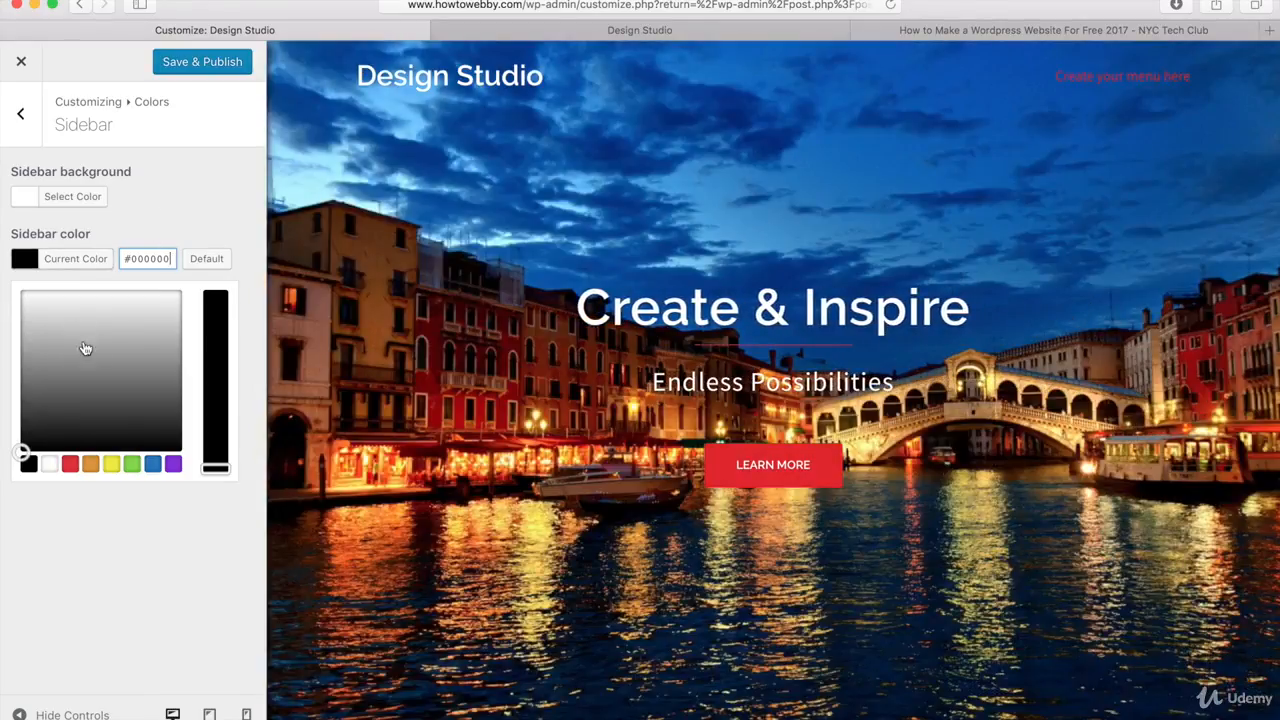
click(197, 64)
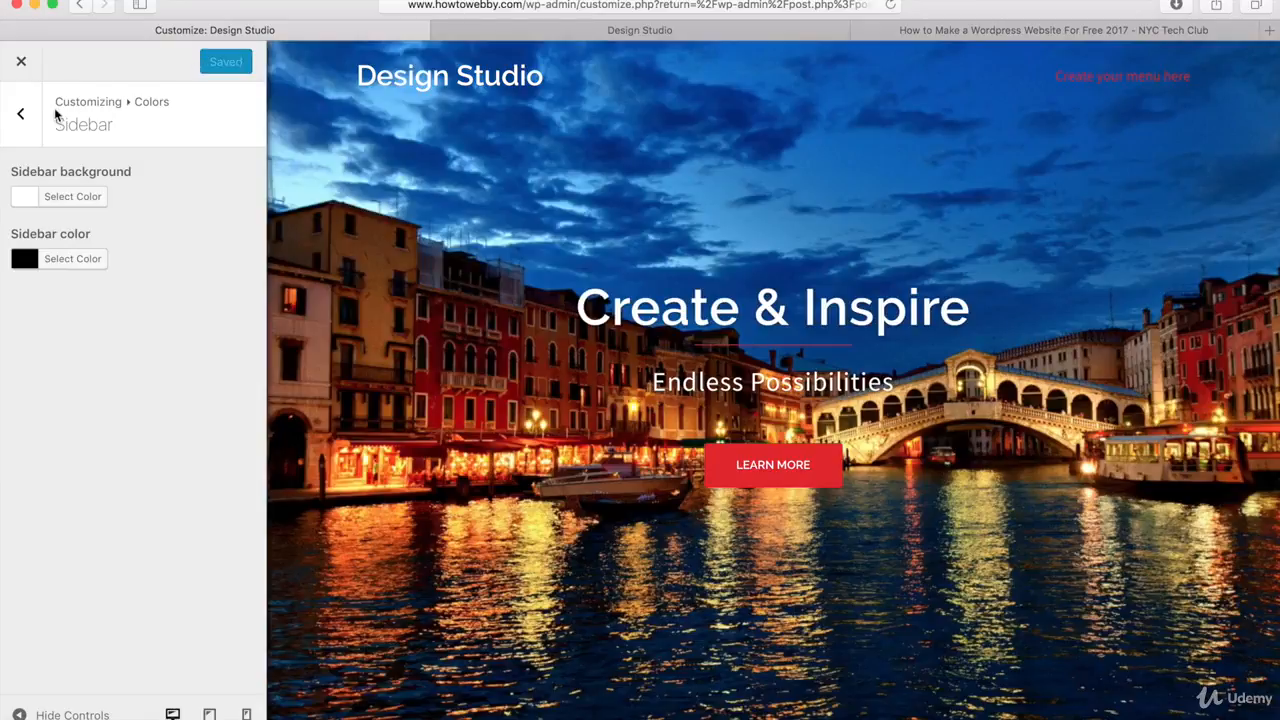
click(28, 124)
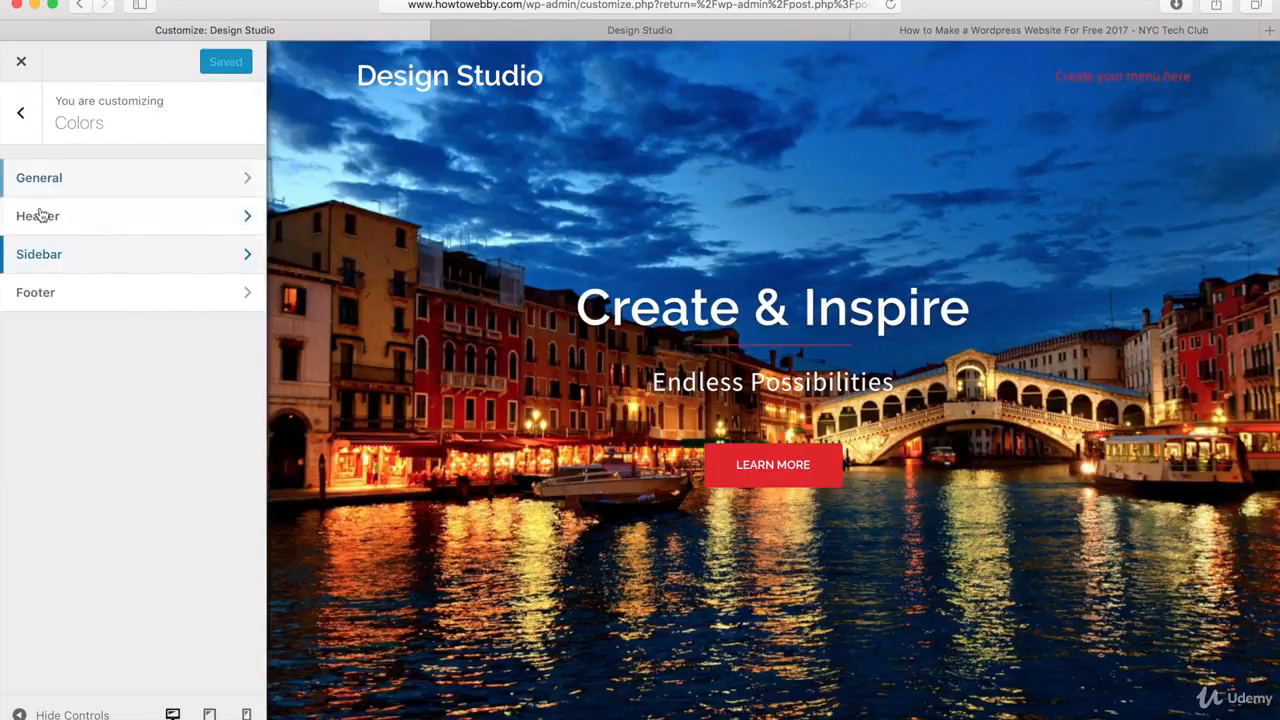